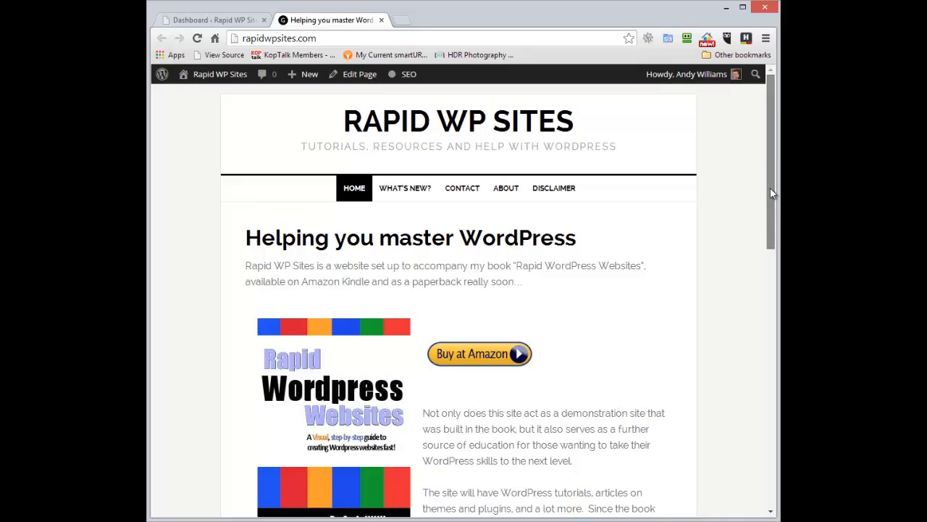
Open the tutorial post "Adding the Underline back to Hyperlinks" from the site's home page.
left_click_drag(770, 188, 770, 484)
scroll(368, 234, "up", 1)
left_click(371, 218)
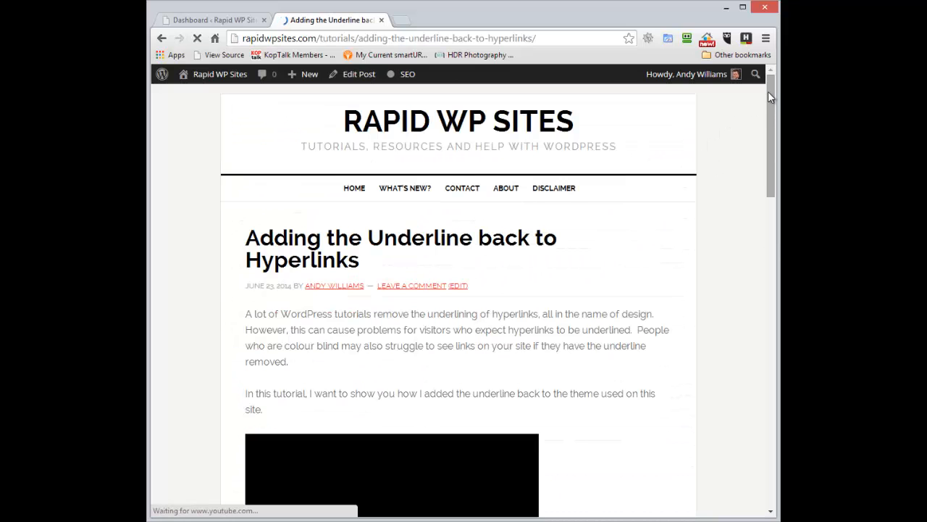
left_click_drag(768, 101, 770, 76)
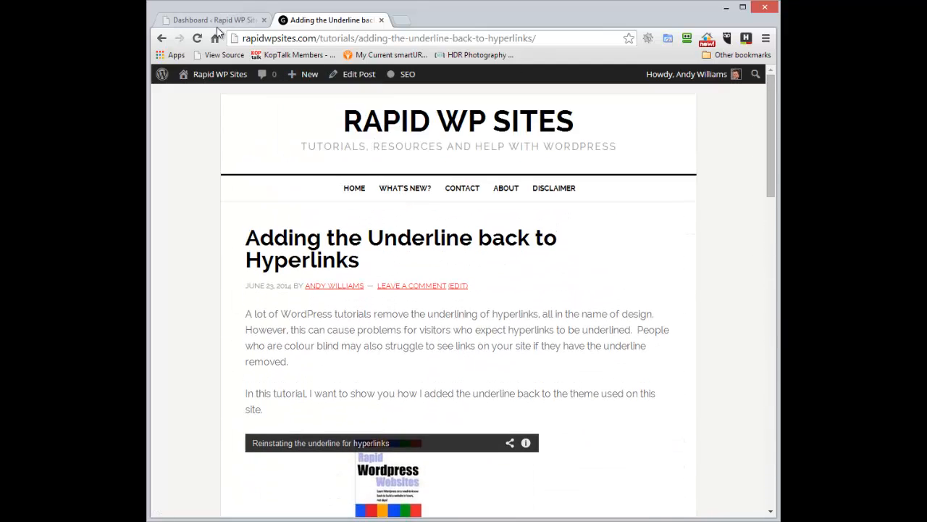
Switch to the site's dashboard and search for new plugins matching "fast & easy social sharing".
left_click(214, 26)
mouse_move(208, 309)
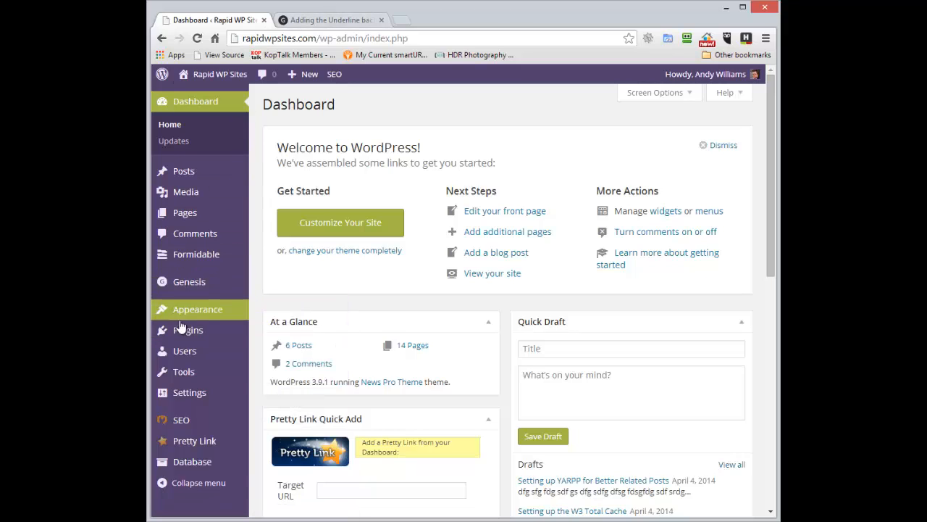
mouse_move(178, 332)
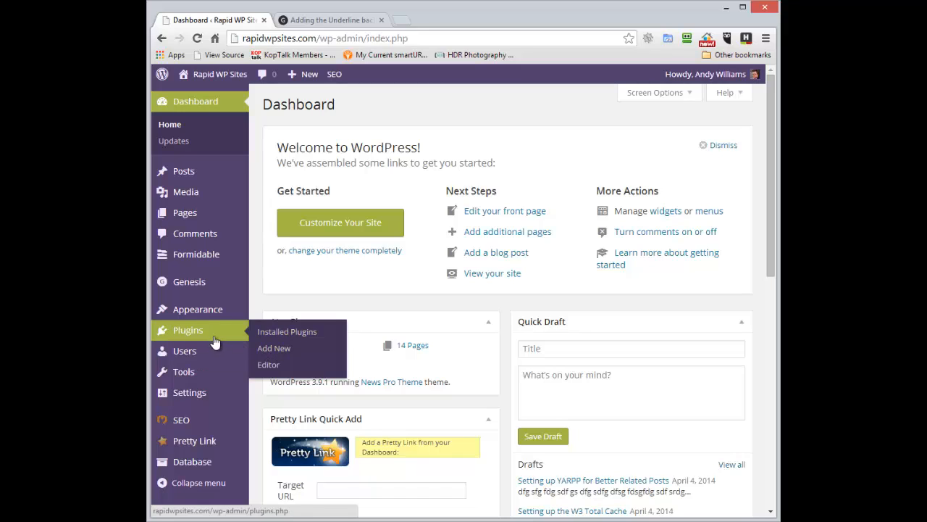
left_click(274, 351)
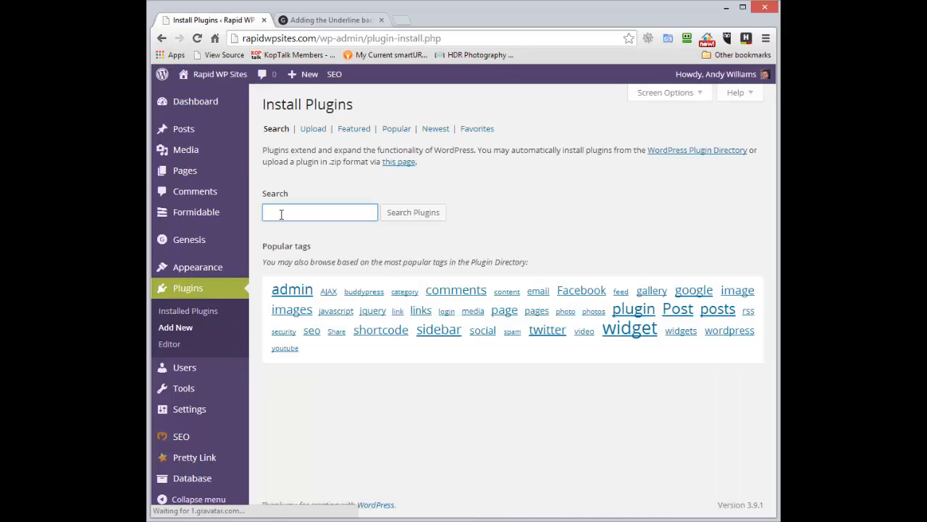
left_click(284, 213)
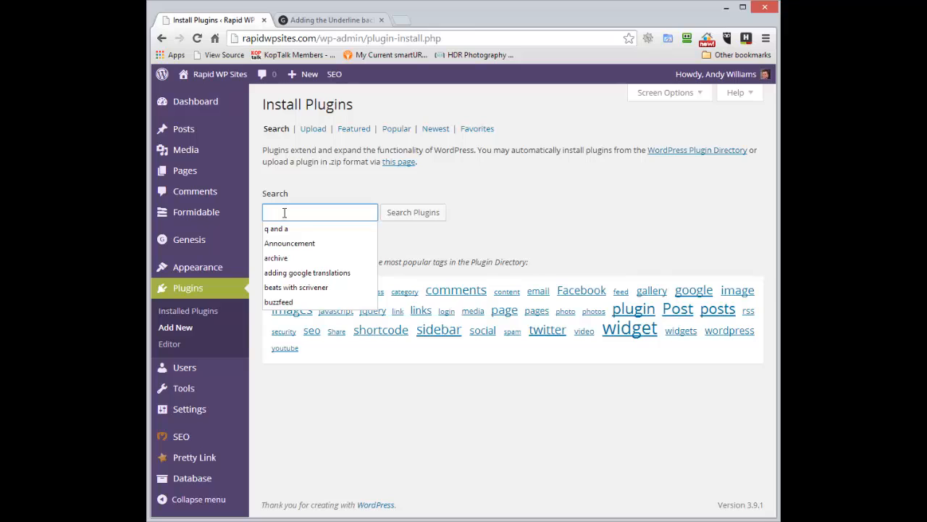
type("fast ")
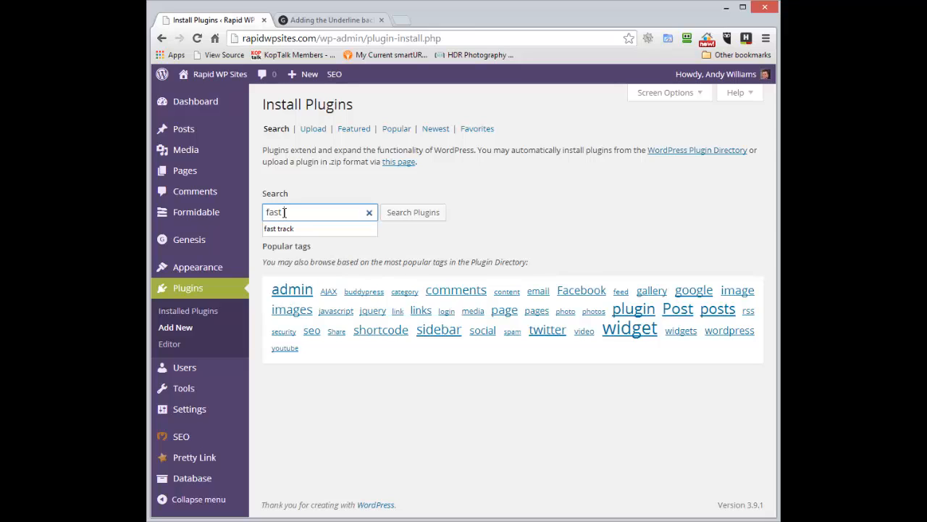
type("& easy socia")
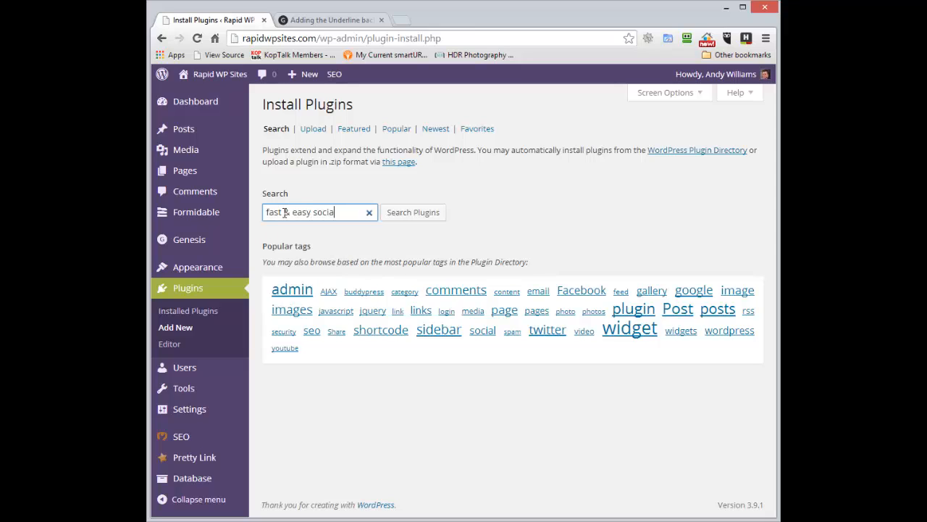
type("l sharing")
key("Return")
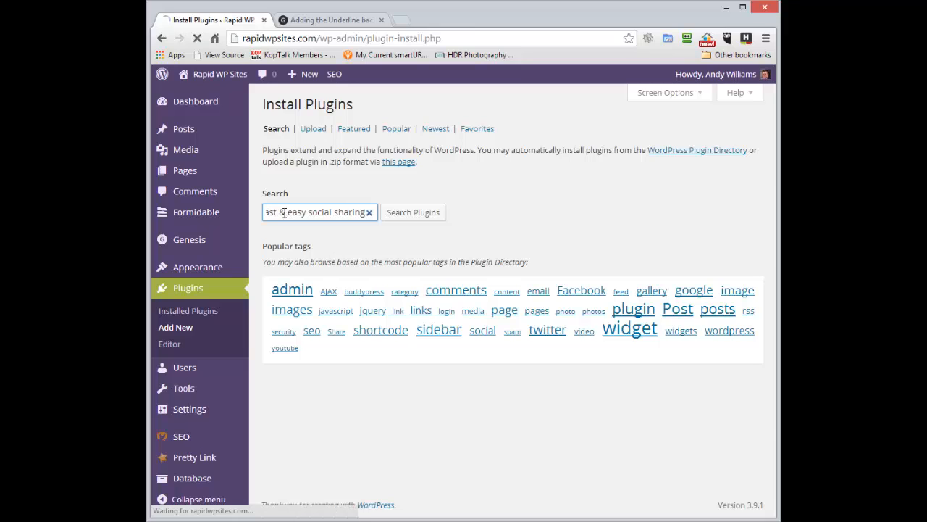
left_click(397, 217)
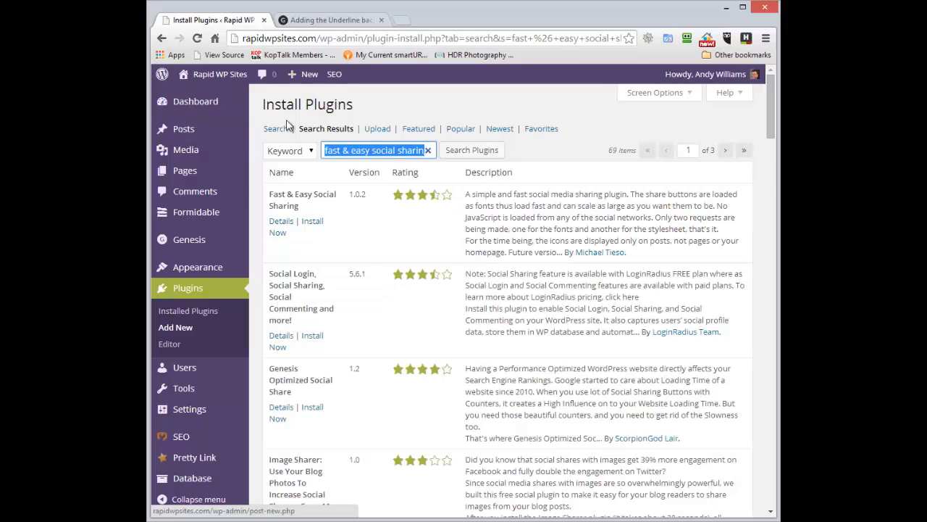
Install and activate the Fast & Easy Social Sharing plugin.
left_click(310, 222)
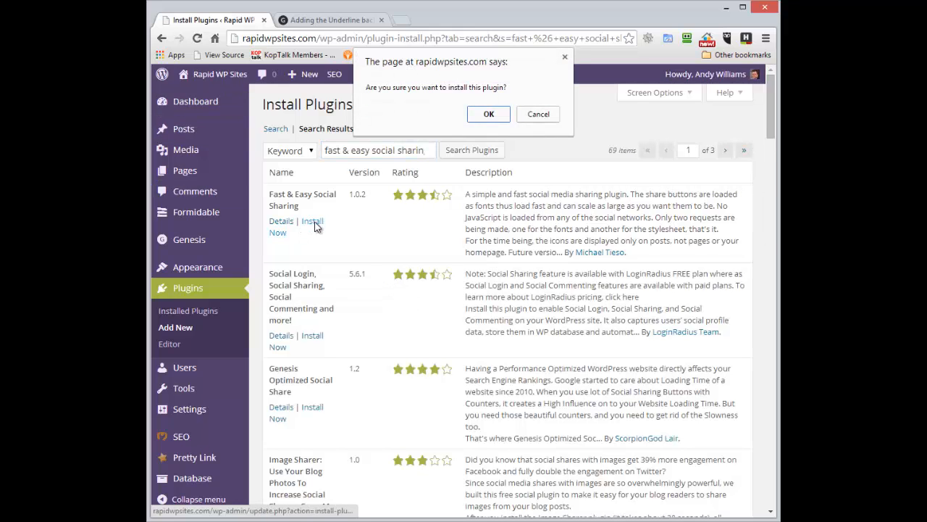
left_click(505, 112)
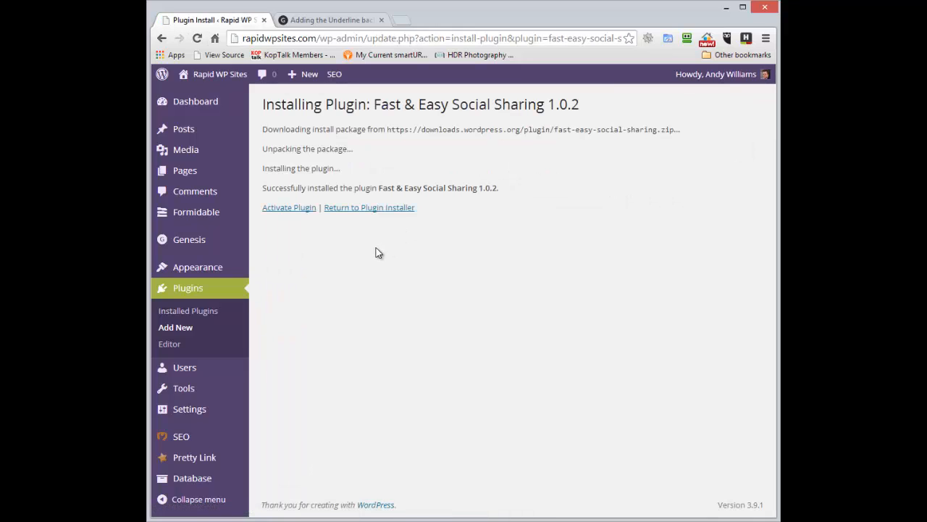
left_click(269, 209)
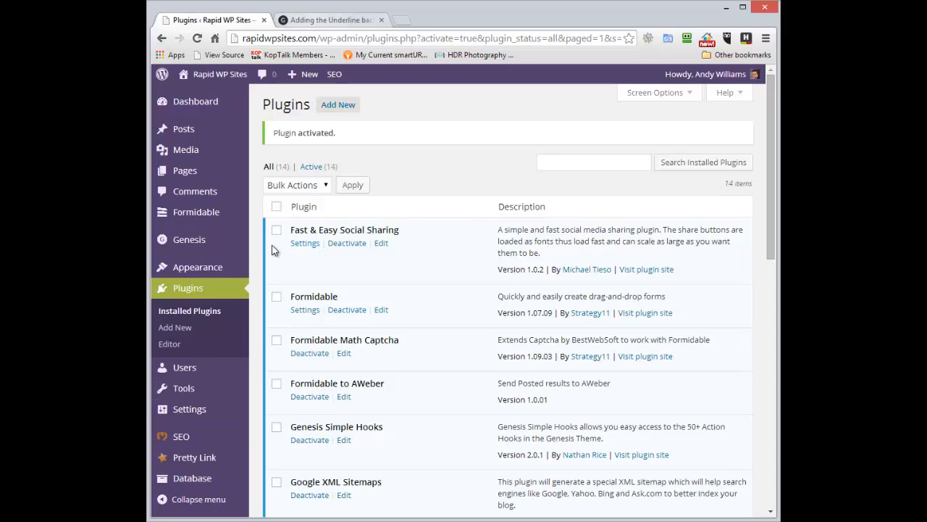
Review the Fast & Easy Social Sharing plugin's share text, Twitter handle and icon font size, and save the settings.
left_click(303, 243)
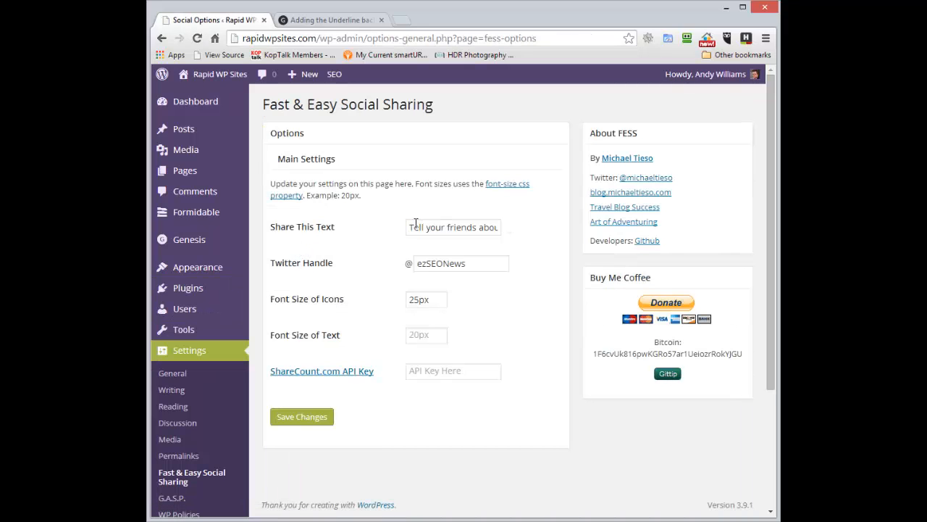
left_click_drag(415, 224, 299, 220)
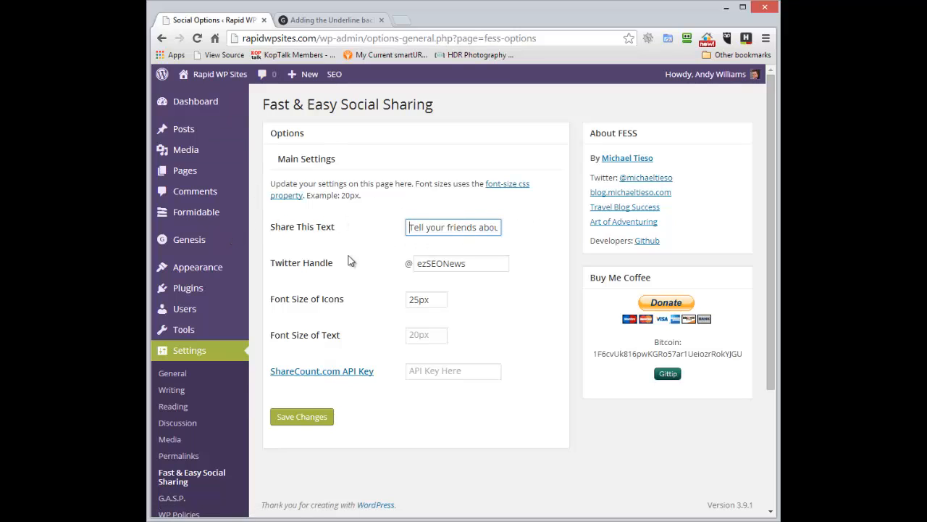
left_click(474, 263)
left_click_drag(472, 260, 388, 253)
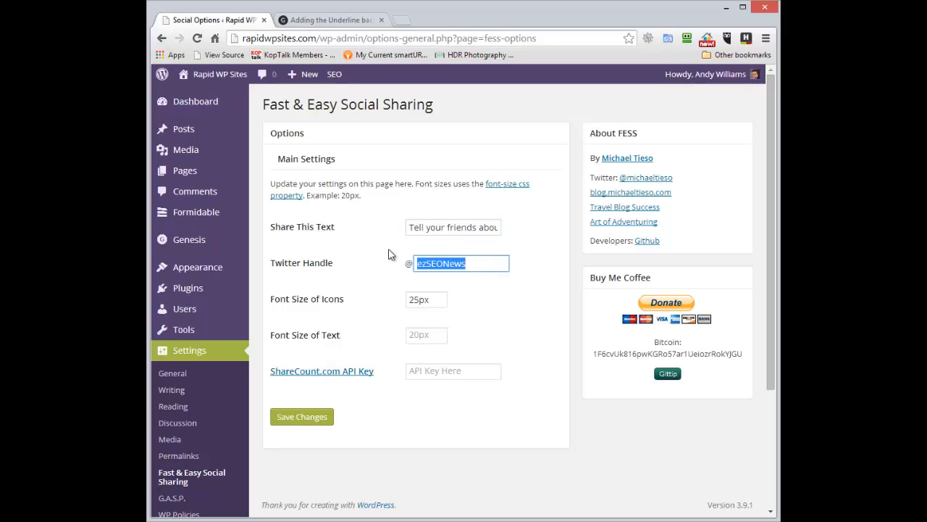
left_click(479, 263)
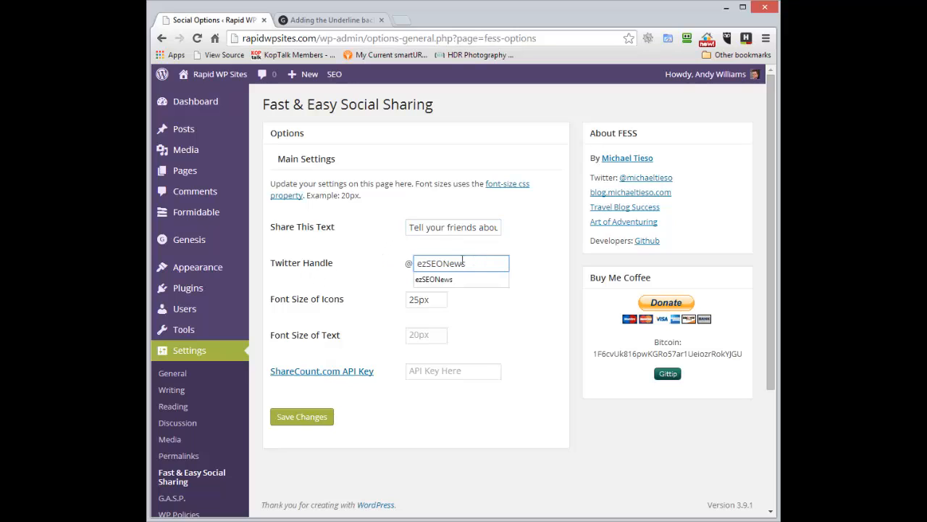
left_click(346, 247)
left_click(435, 299)
left_click_drag(435, 299, 405, 300)
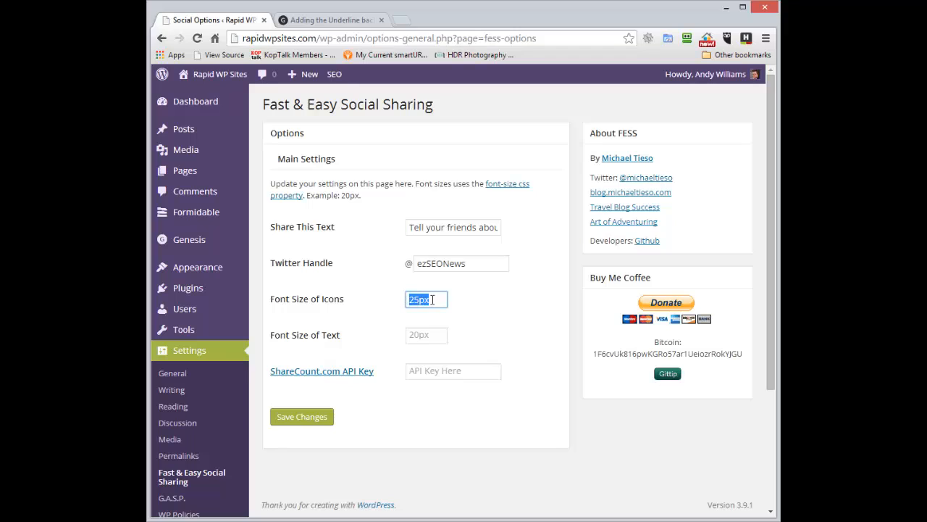
left_click(433, 299)
left_click(289, 418)
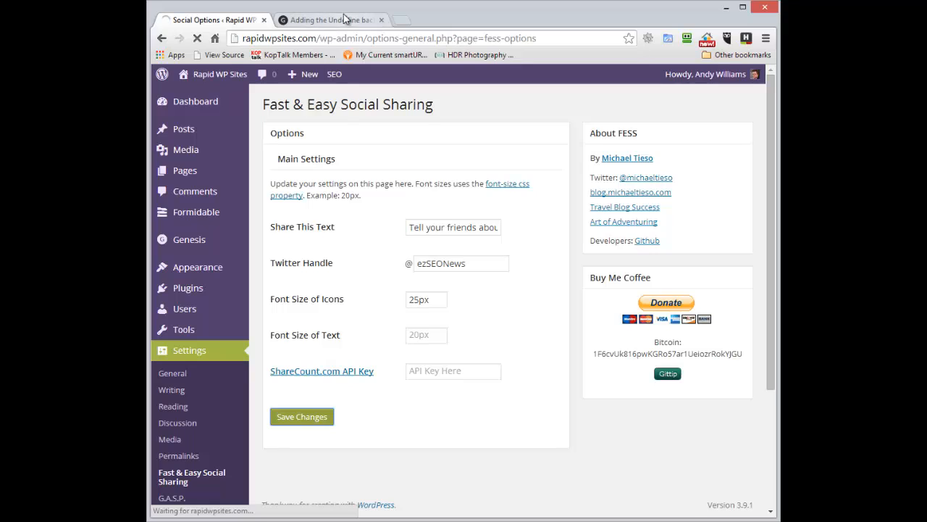
Reload the hyperlink tutorial post and examine the social sharing icons and share text below its content.
key("ctrl+Tab")
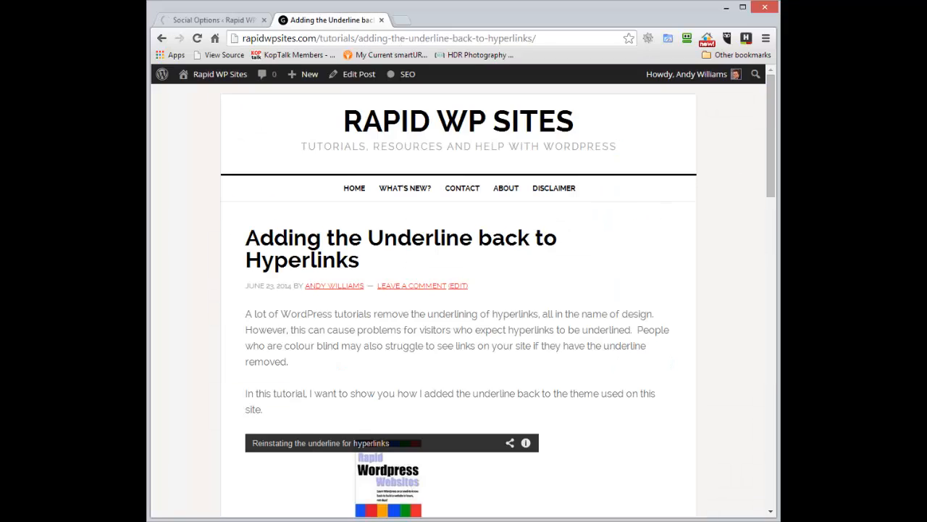
left_click(197, 38)
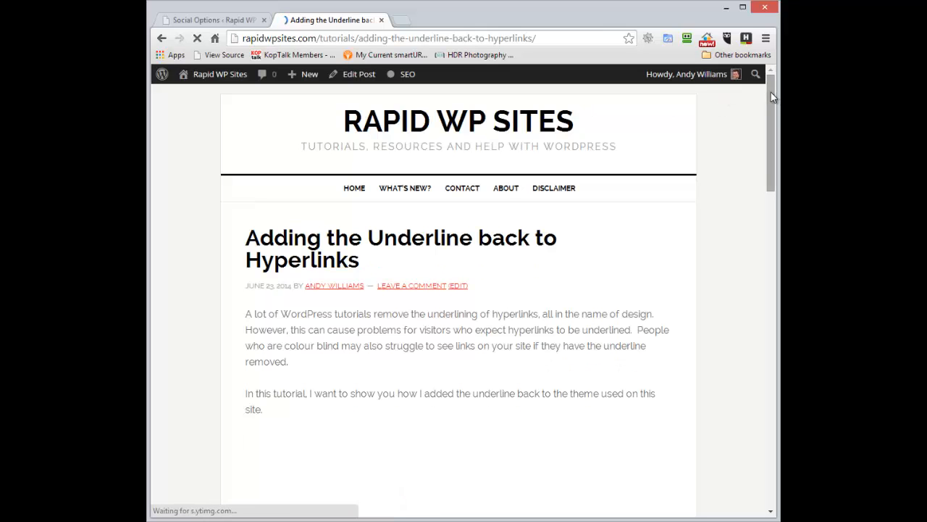
left_click_drag(771, 92, 770, 258)
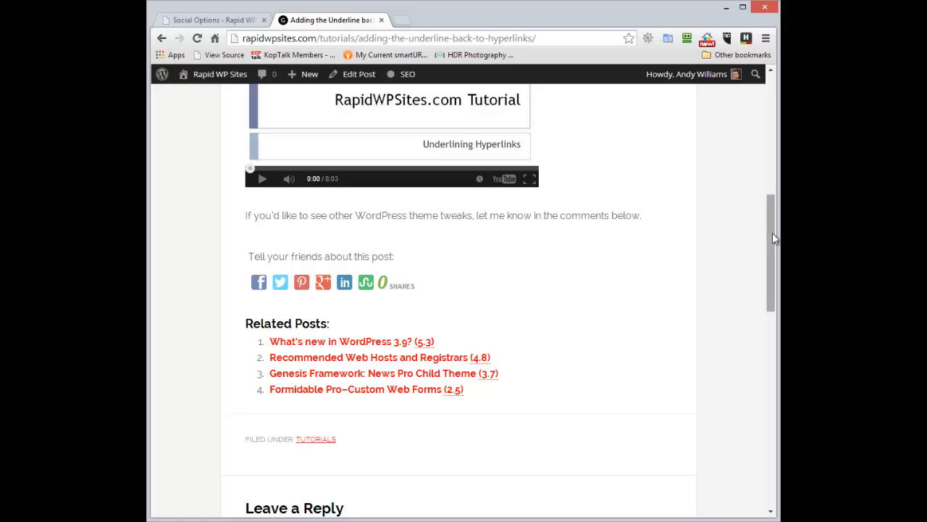
left_click_drag(774, 238, 774, 120)
left_click(210, 21)
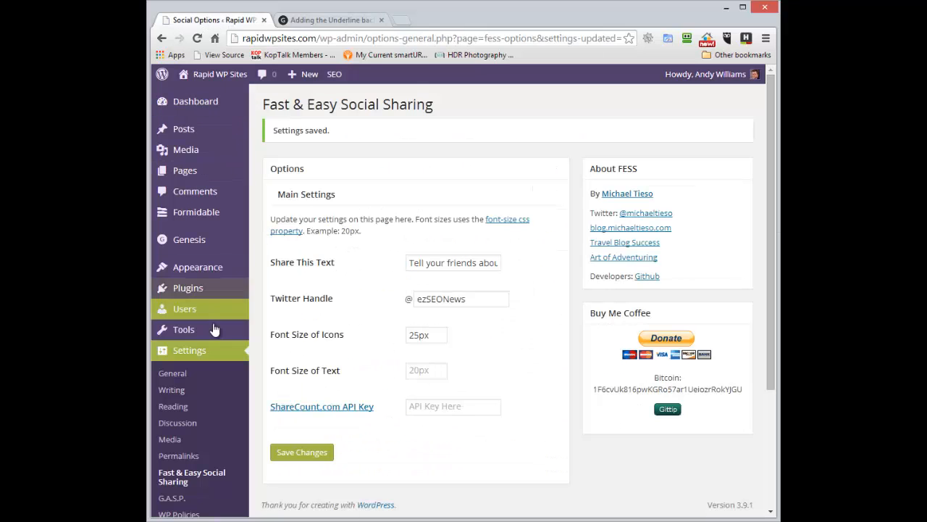
left_click(328, 20)
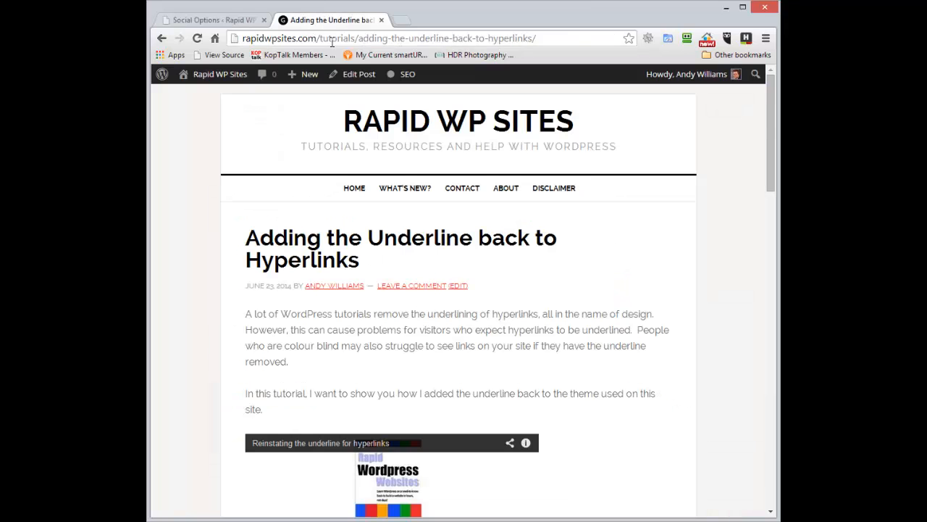
left_click_drag(768, 107, 770, 225)
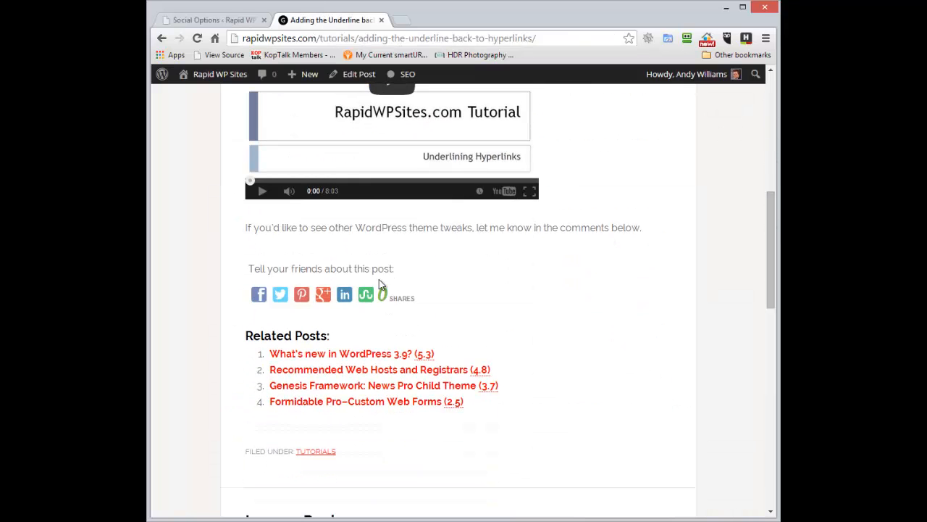
Set the plugin's font size of icons to 50px and save the changes.
left_click(190, 20)
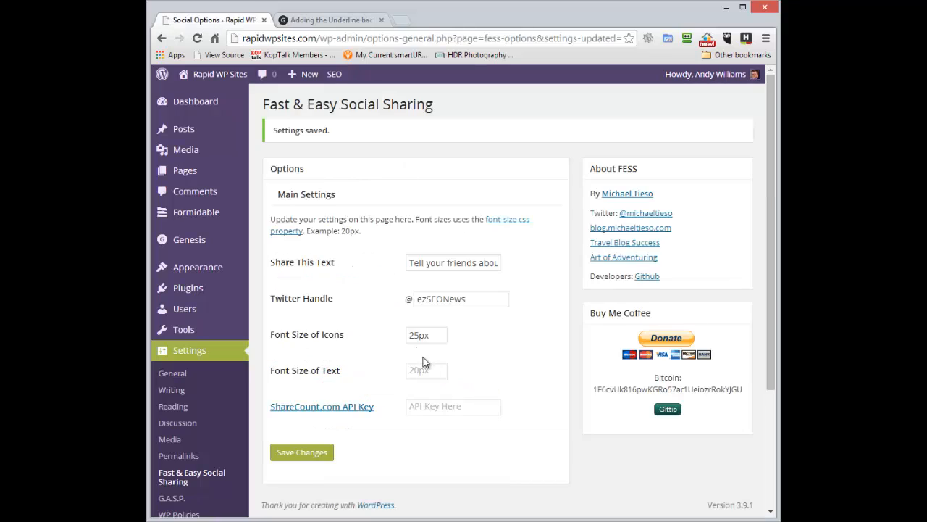
left_click_drag(438, 336, 359, 317)
key("Left")
key("shift+Right")
key("shift+Right")
type("50")
left_click(308, 455)
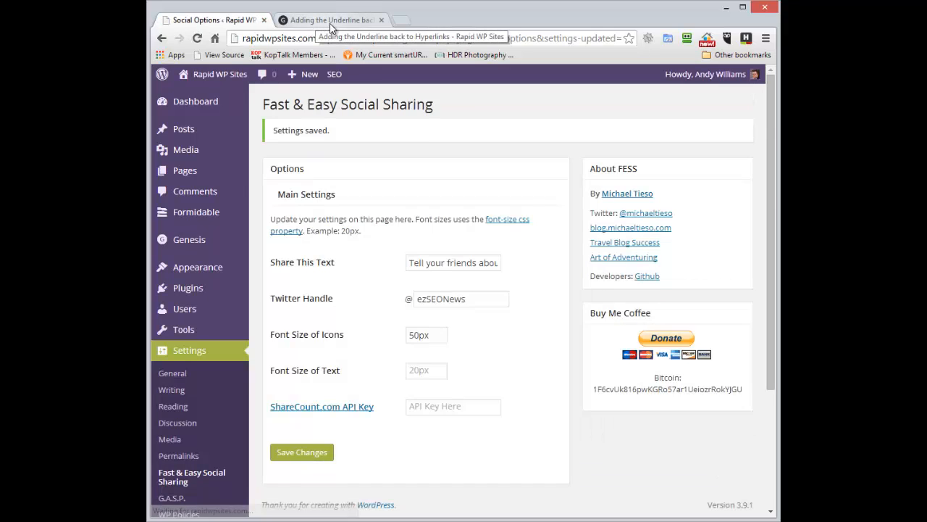
Reload the tutorial post and compare its sharing icons, text and share count with the plugin's settings.
left_click(331, 26)
left_click(196, 38)
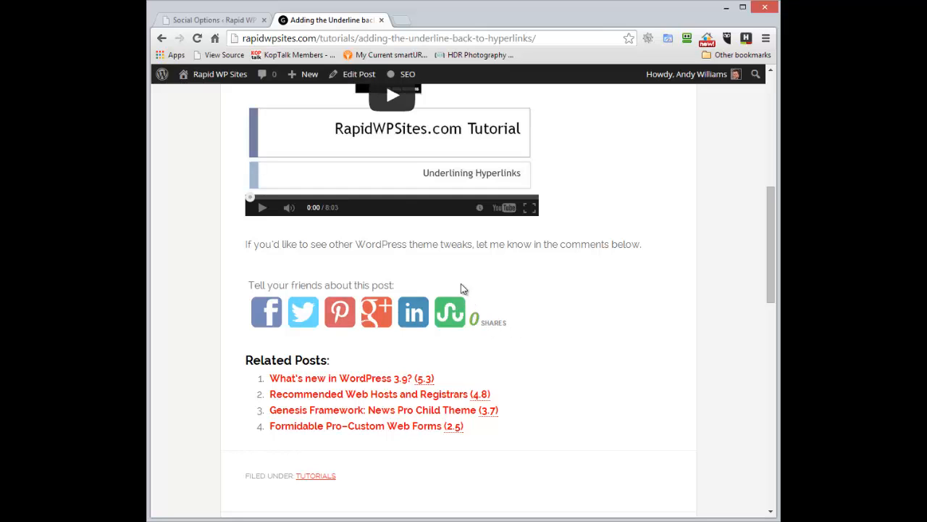
left_click(214, 19)
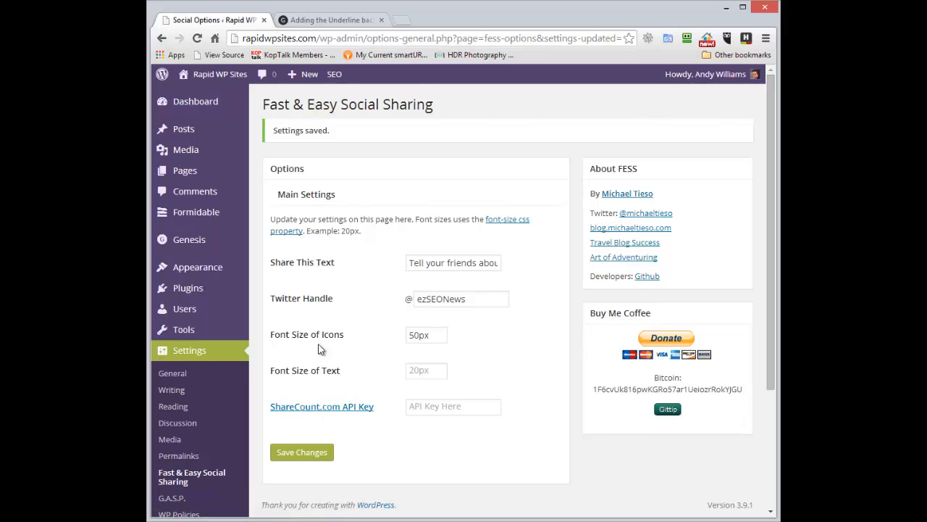
left_click(336, 20)
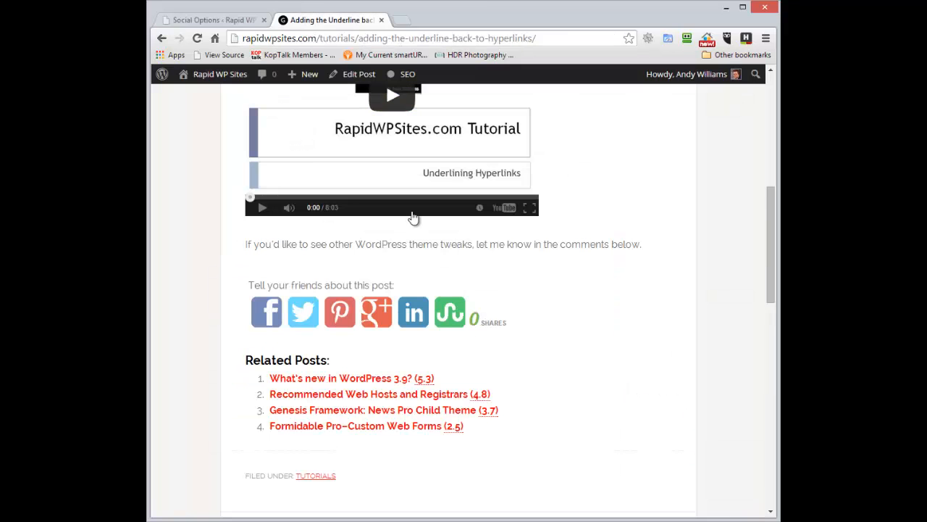
left_click(254, 21)
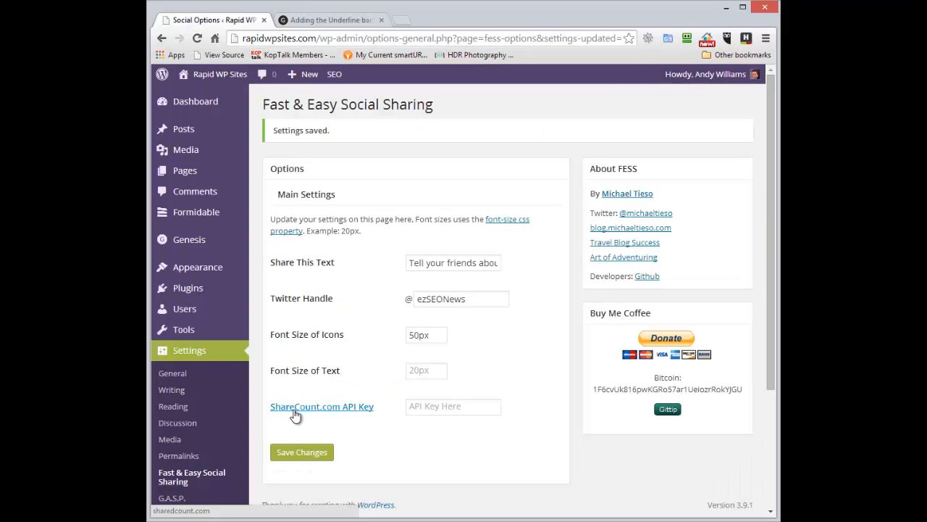
left_click(331, 21)
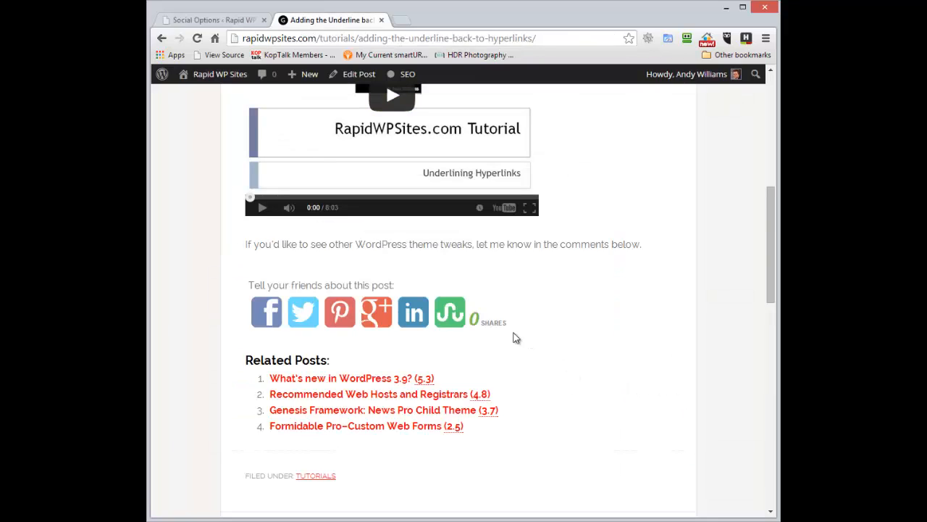
left_click(210, 20)
left_click(326, 20)
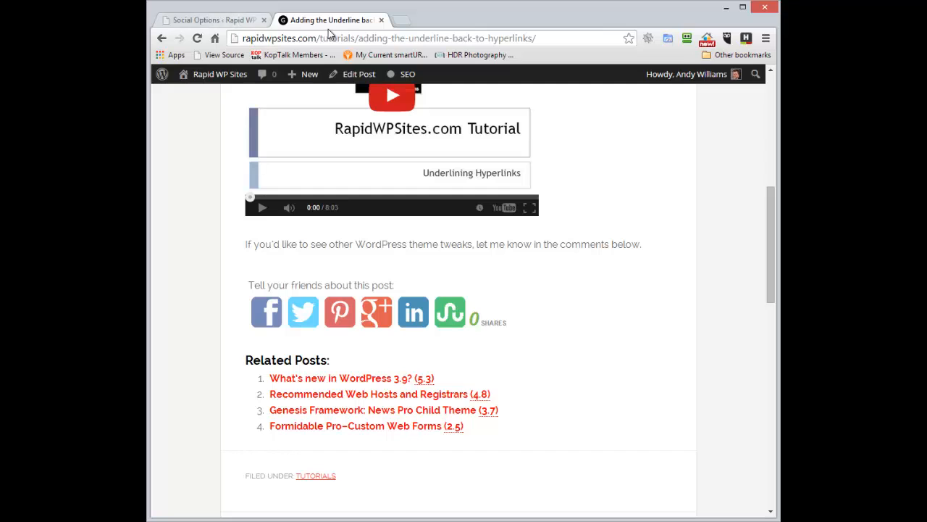
Deactivate the Fast & Easy Social Sharing plugin and delete its files from the site.
left_click(214, 20)
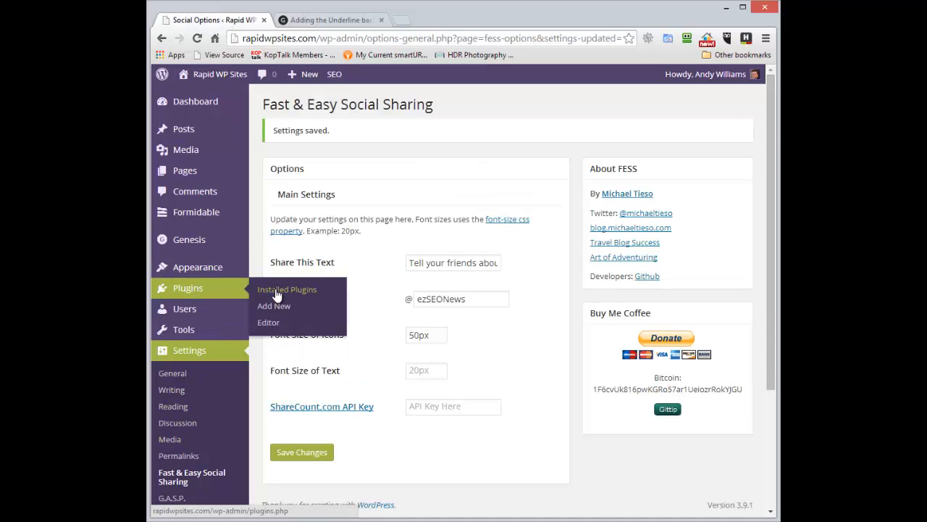
left_click(276, 290)
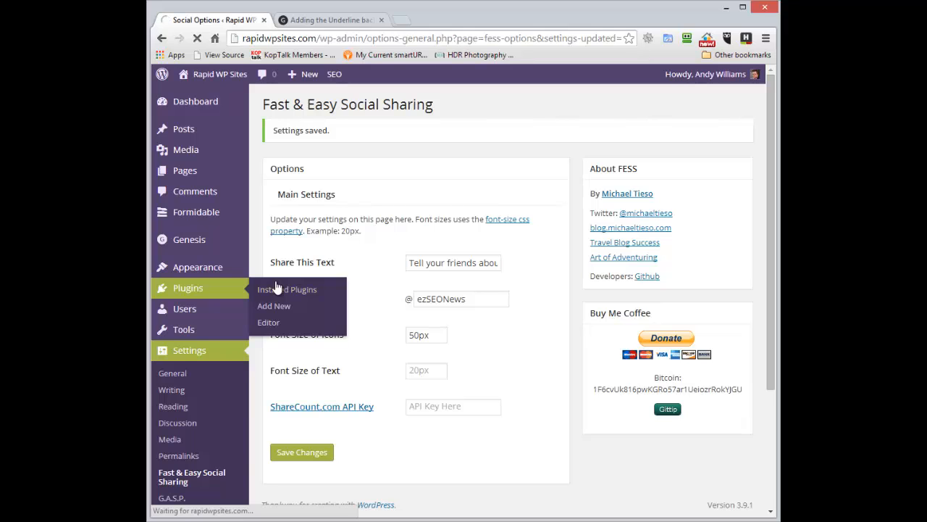
left_click(355, 210)
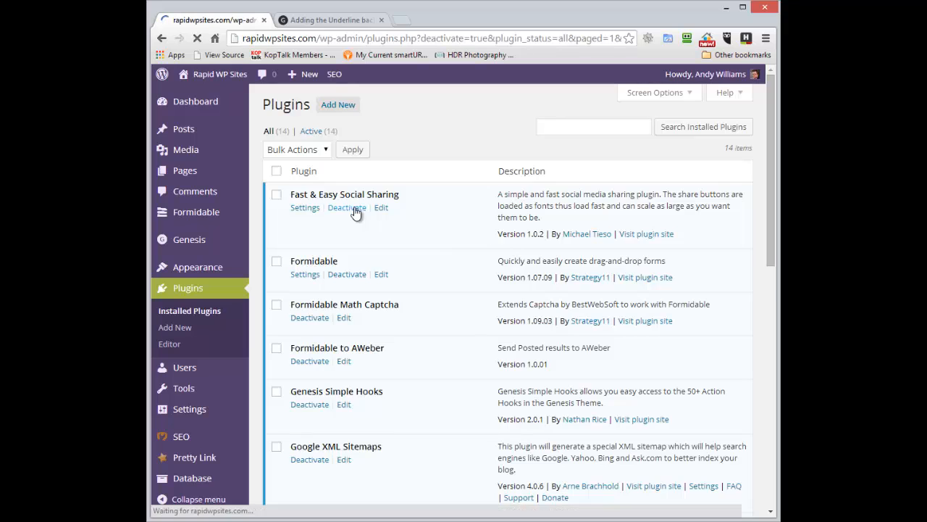
left_click(364, 246)
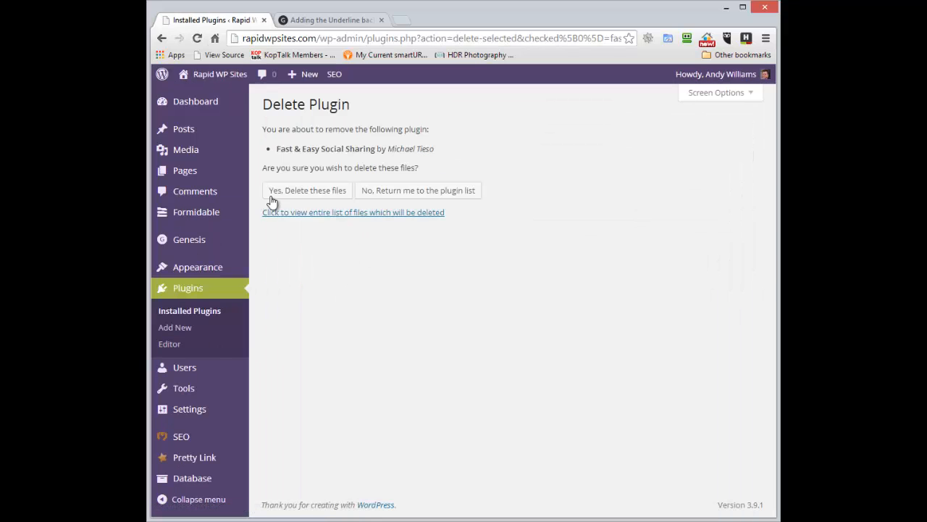
left_click(278, 193)
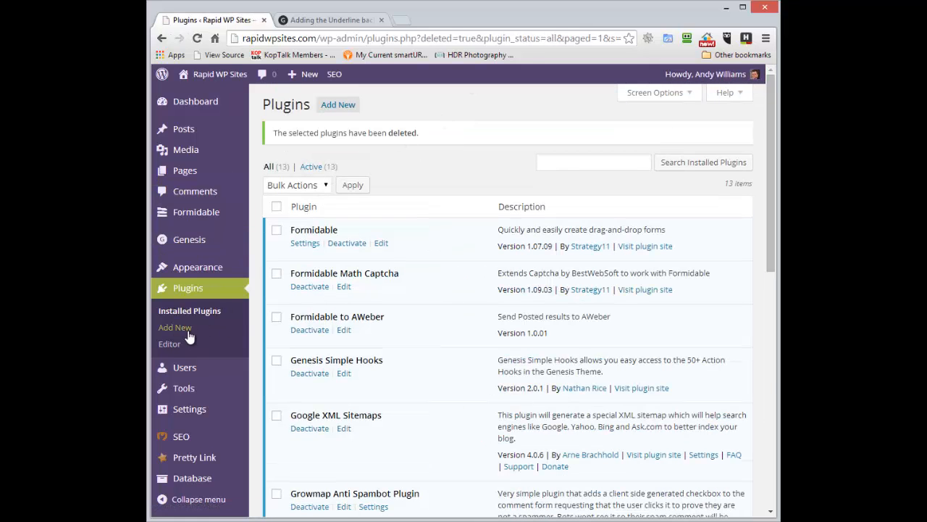
Search the plugin directory for "wp socialite".
left_click(176, 328)
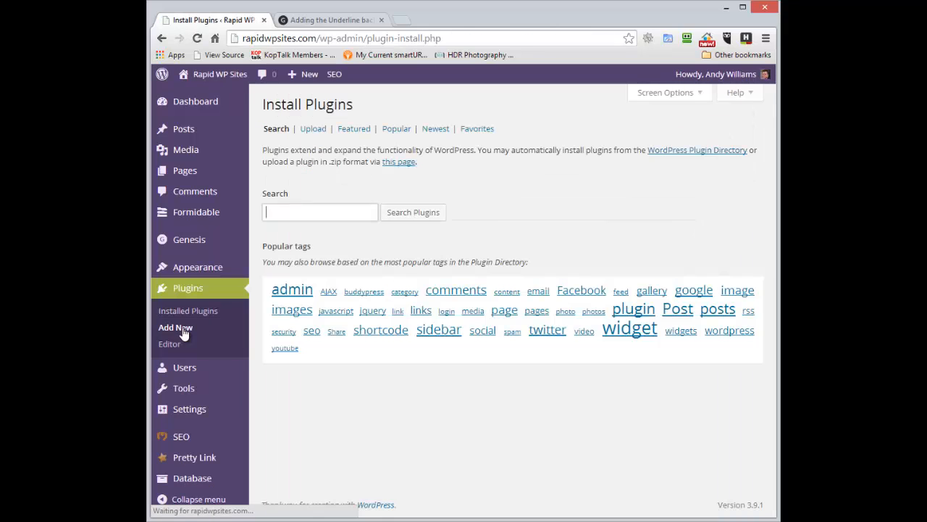
left_click(307, 212)
type("wp sociali")
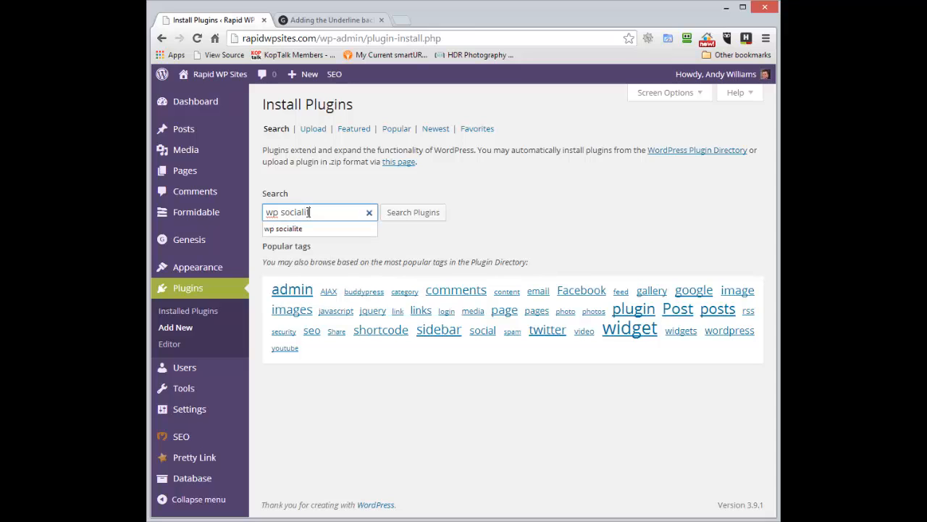
type("te")
key("Return")
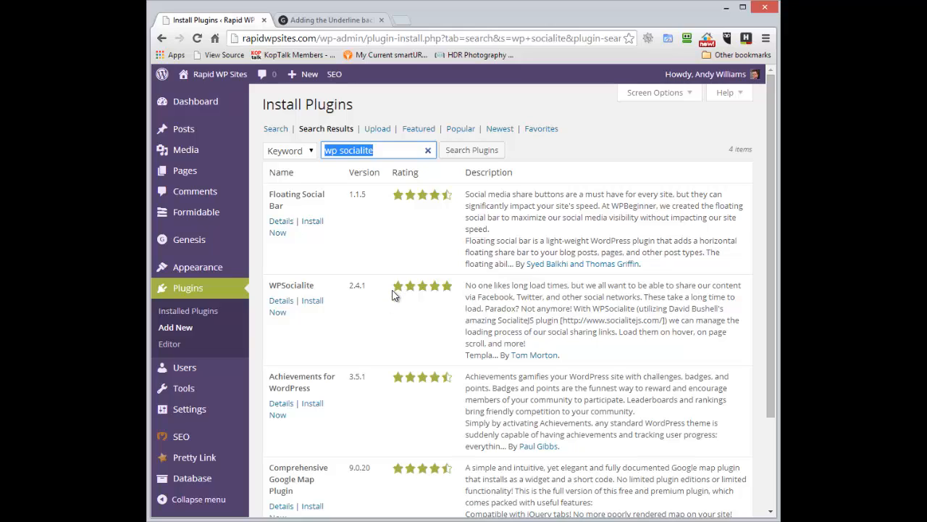
Install the WPSocialite 2.4.1 plugin from the search results and activate it.
mouse_move(395, 289)
left_click(317, 300)
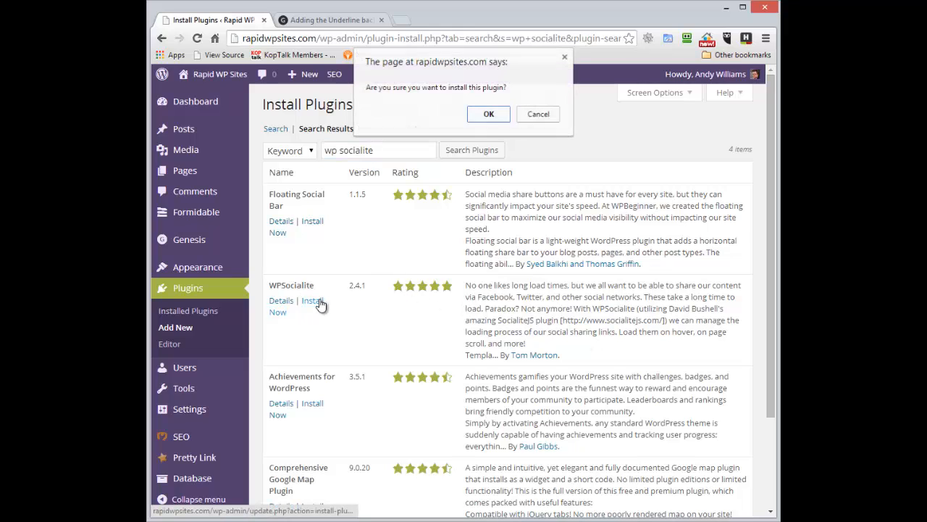
left_click(481, 115)
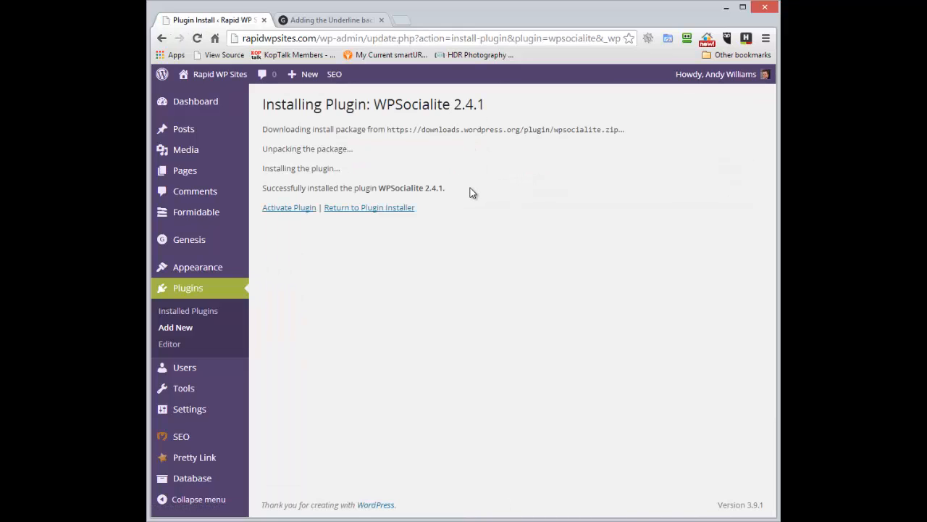
left_click(287, 210)
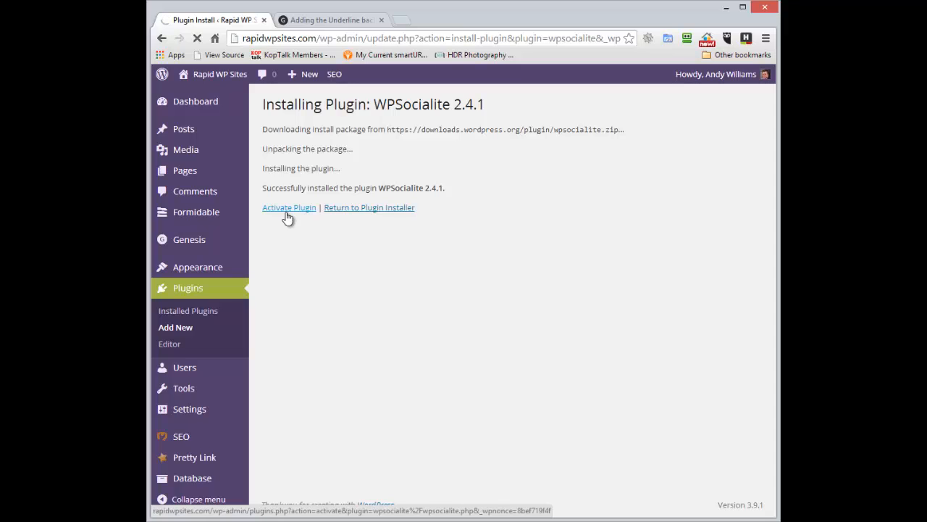
left_click(287, 210)
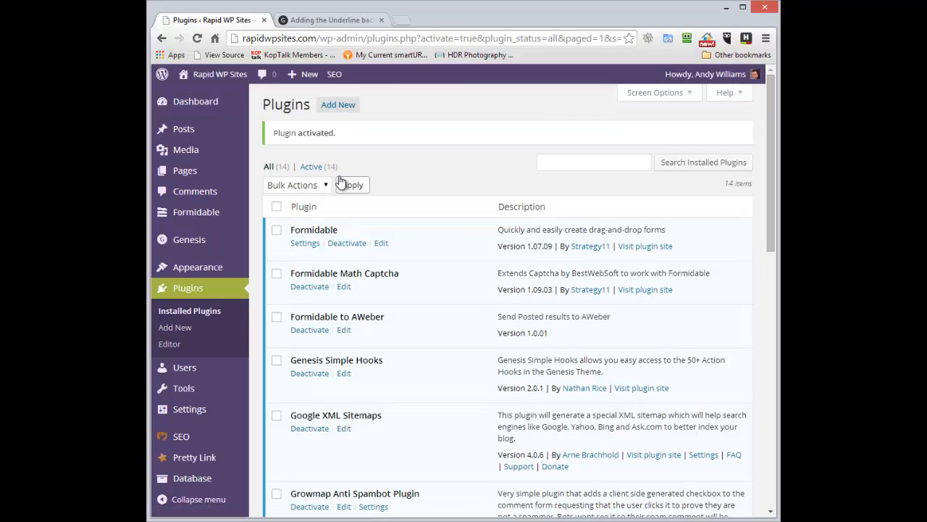
Open the settings of the WPSocialite plugin and go to its configuration section on the Discussion Settings page.
left_click_drag(770, 98, 767, 357)
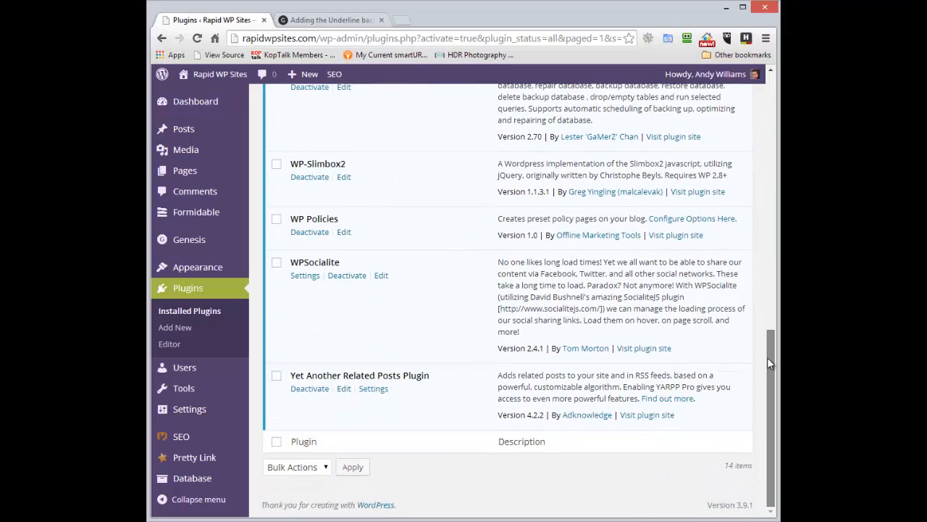
mouse_move(199, 411)
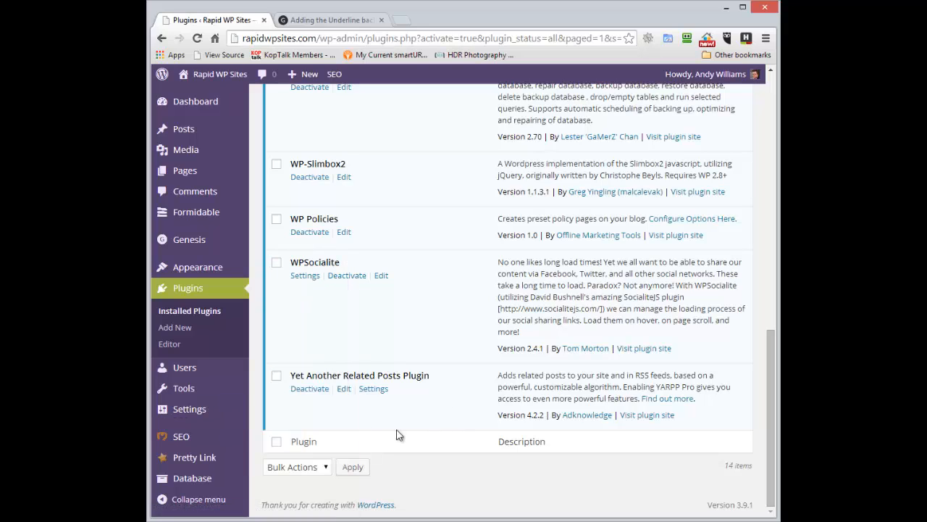
left_click(304, 276)
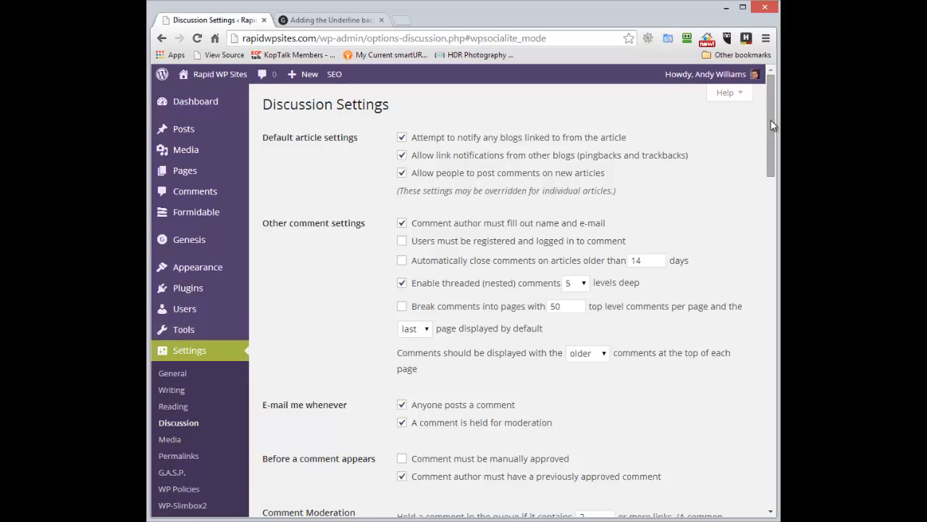
left_click_drag(771, 128, 773, 405)
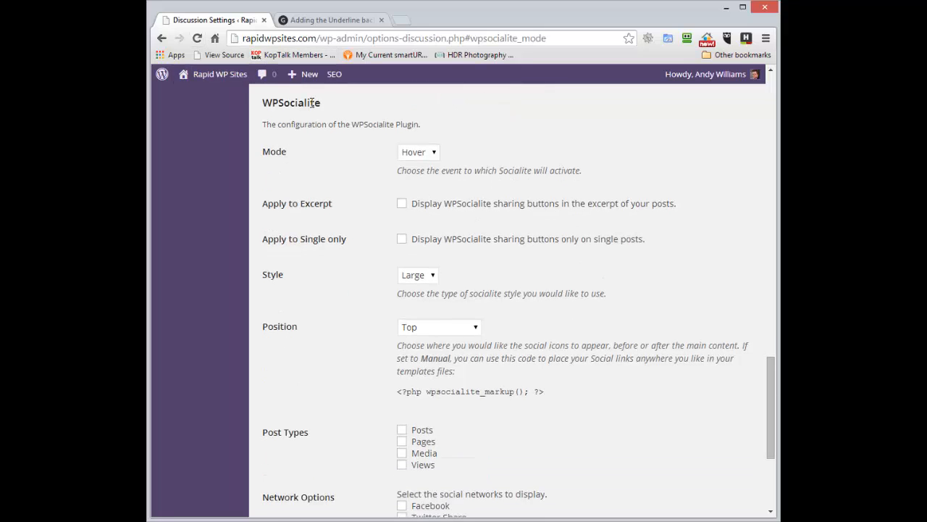
Set WPSocialite's activation mode to Scroll.
left_click(432, 154)
left_click(434, 155)
left_click(434, 155)
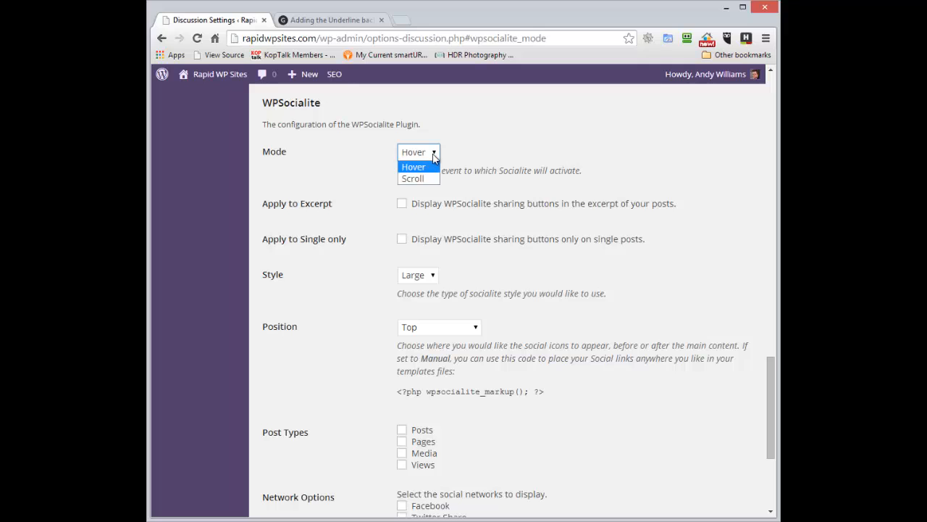
left_click(431, 183)
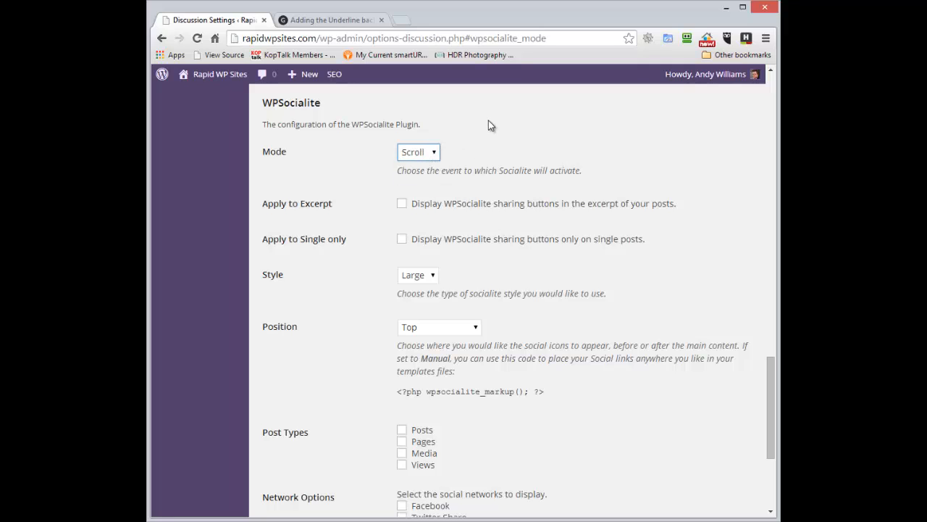
left_click(415, 159)
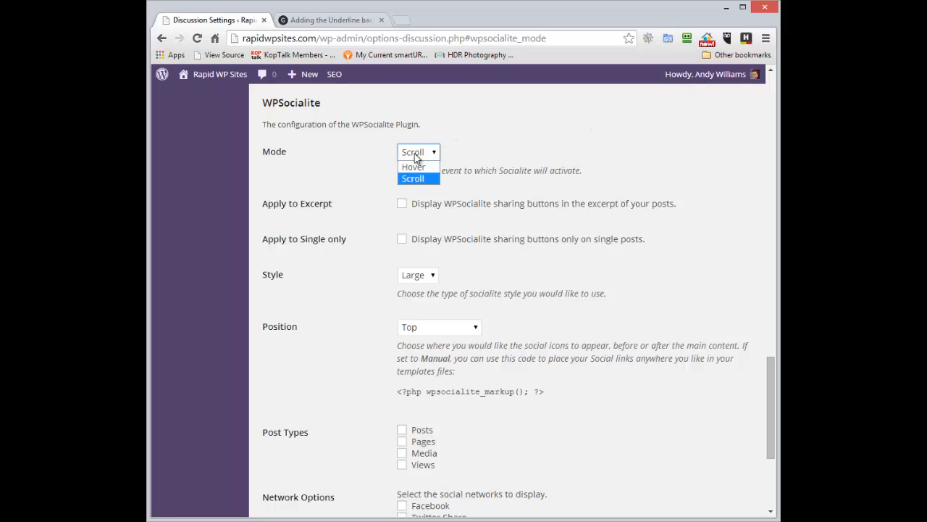
left_click(419, 154)
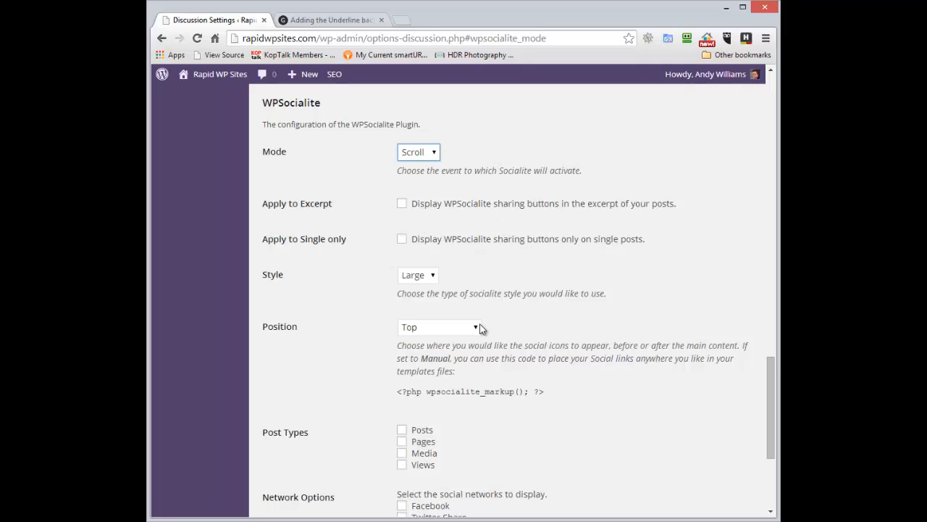
Keep the Large style, set the WPSocialite position to Top and Bottom, and enable the Posts post type.
left_click(421, 275)
left_click(432, 277)
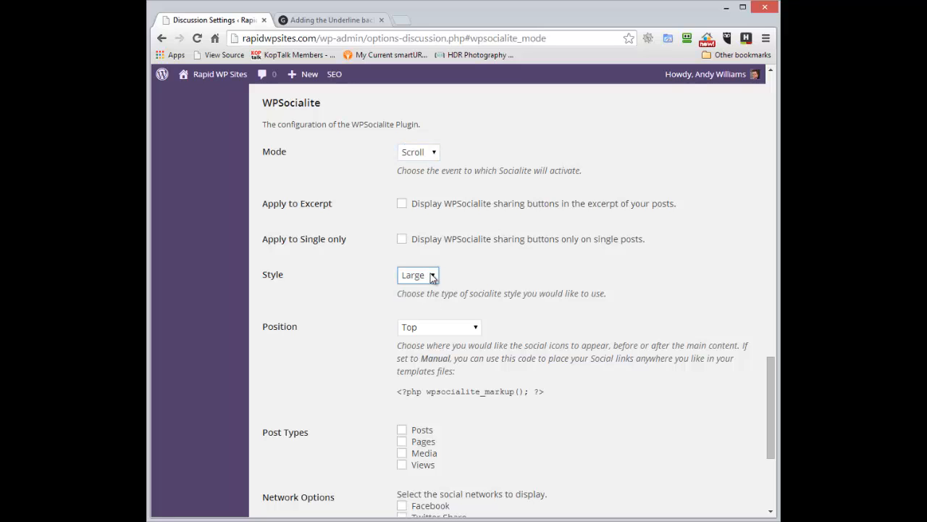
left_click(476, 330)
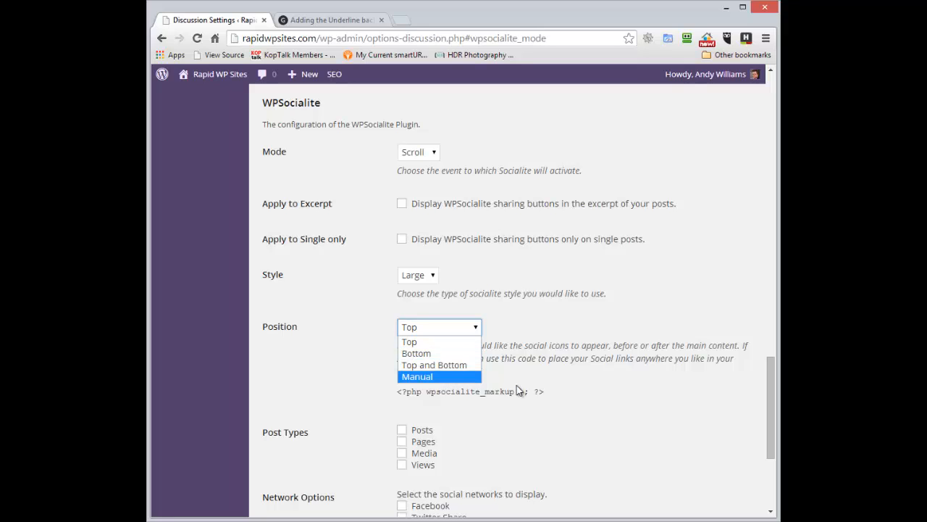
left_click(400, 391)
left_click_drag(394, 391, 540, 389)
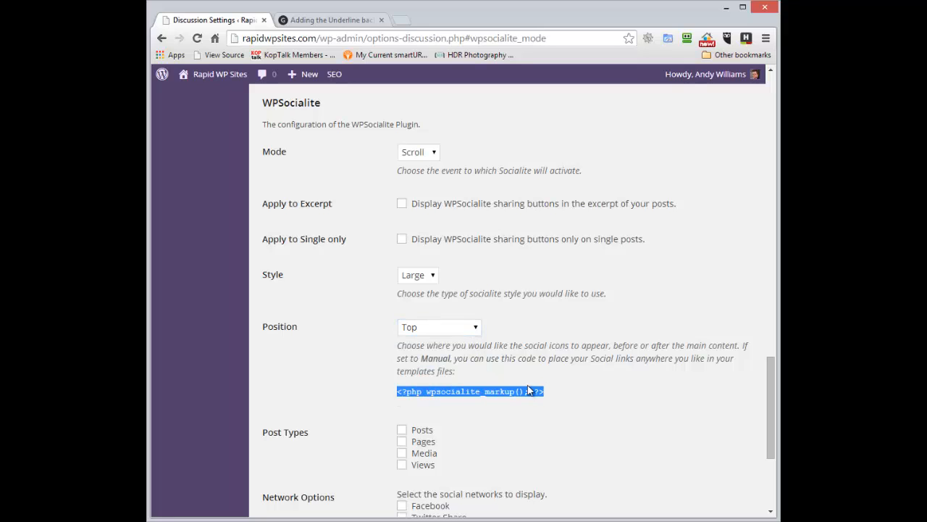
left_click(445, 327)
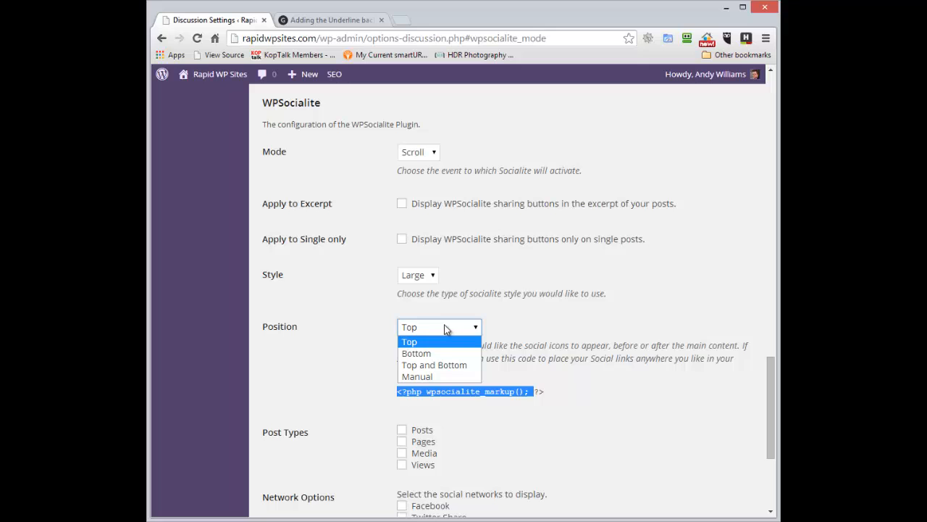
left_click(453, 368)
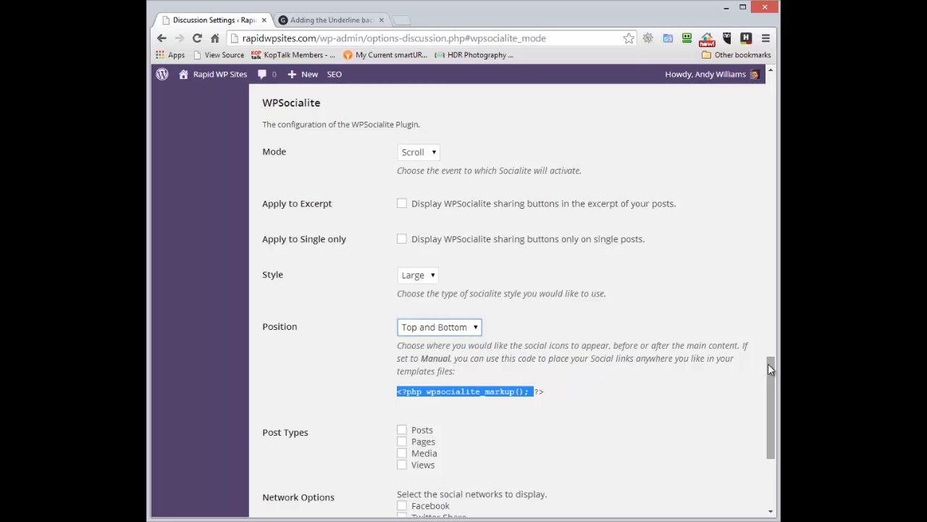
left_click_drag(768, 363, 771, 407)
left_click(403, 223)
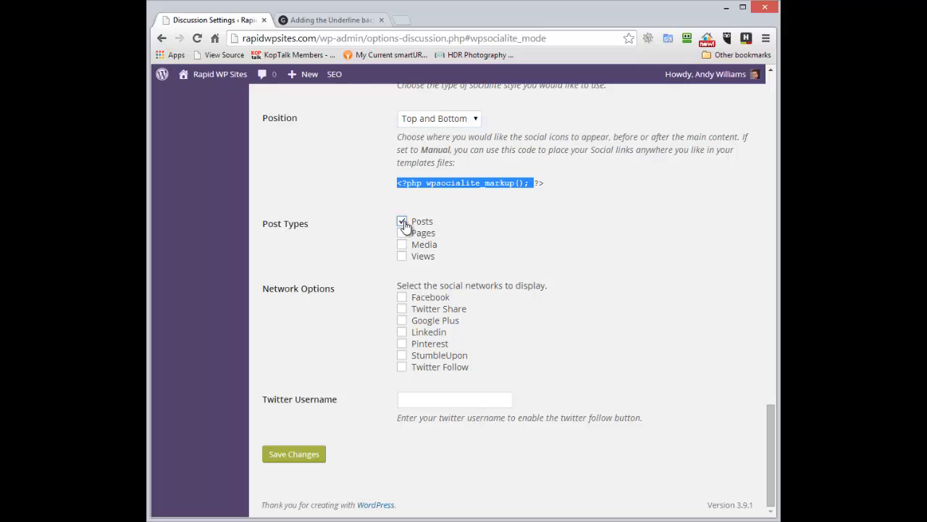
Enable Facebook, Twitter Share, Google Plus, StumbleUpon and Twitter Follow, enter the Twitter username ezSEONews, and save the settings.
left_click(402, 300)
left_click(402, 308)
left_click(402, 321)
left_click(403, 367)
left_click(439, 403)
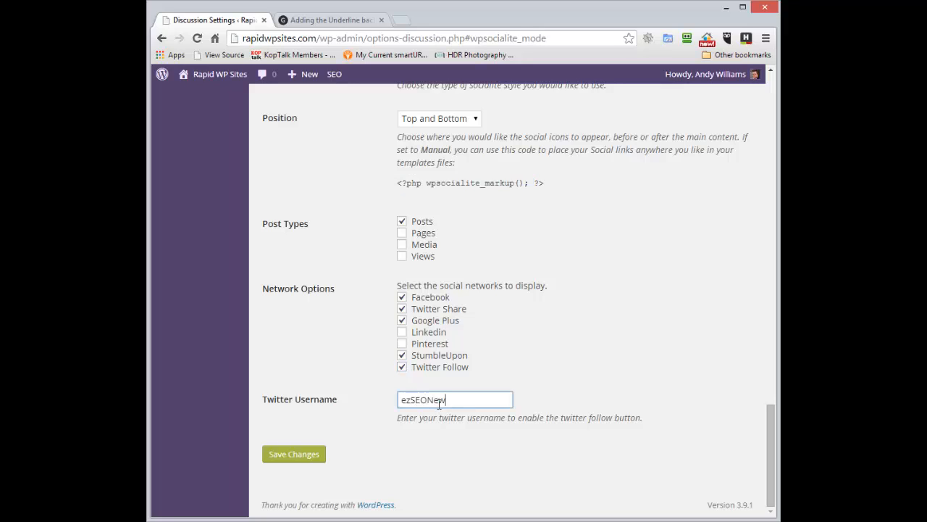
left_click(274, 455)
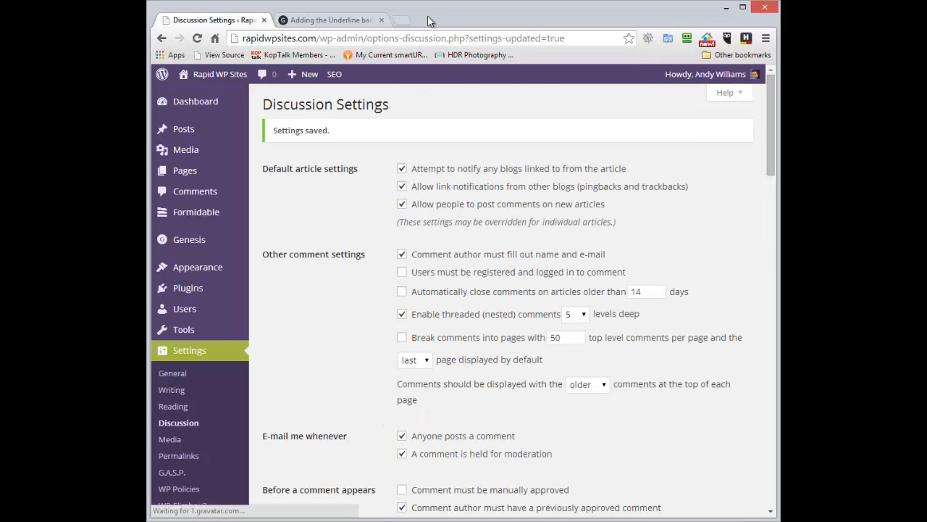
Reload the hyperlink tutorial post and examine the WPSocialite sharing buttons above and below its content.
left_click(307, 21)
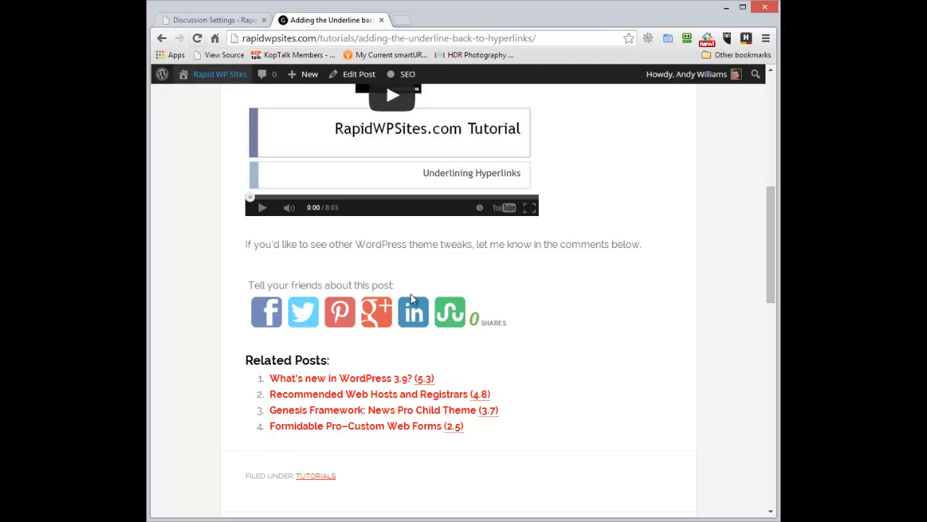
left_click(196, 38)
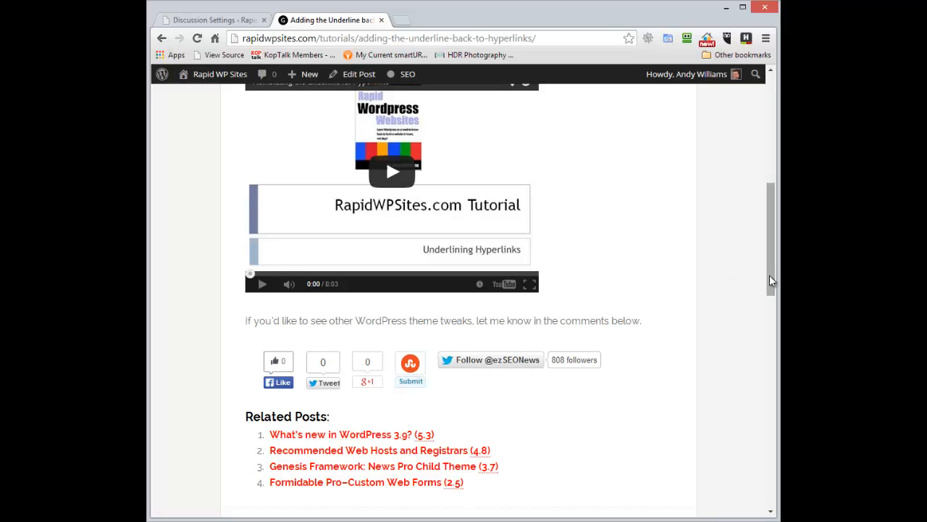
left_click_drag(772, 281, 773, 259)
scroll(385, 373, "up", 5)
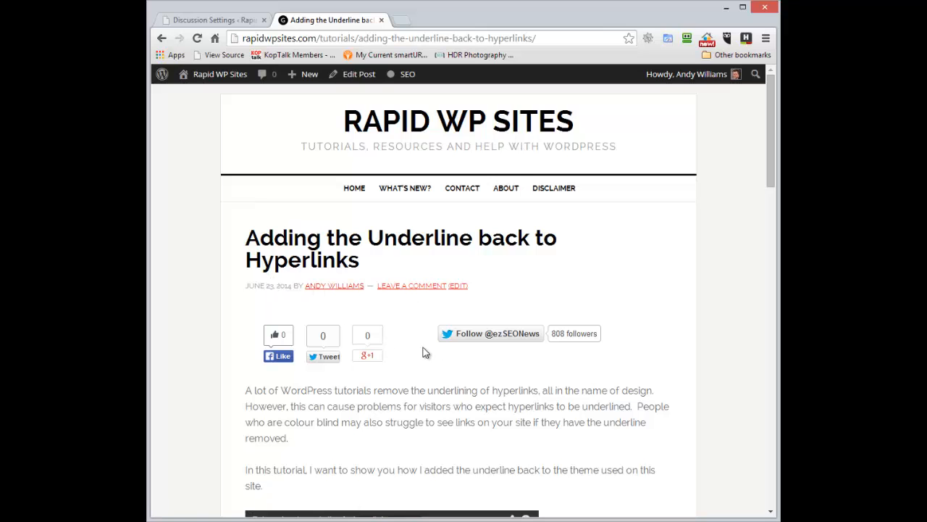
left_click_drag(768, 101, 776, 222)
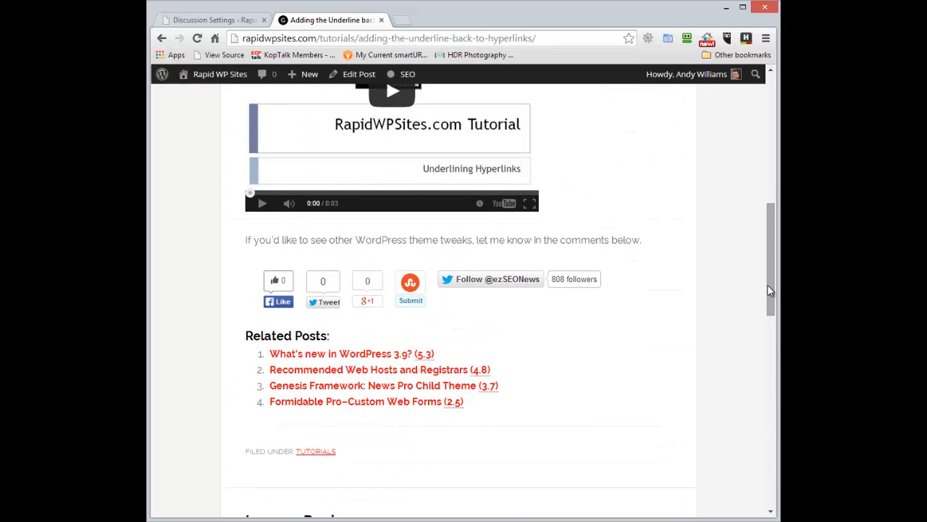
left_click_drag(770, 289, 770, 321)
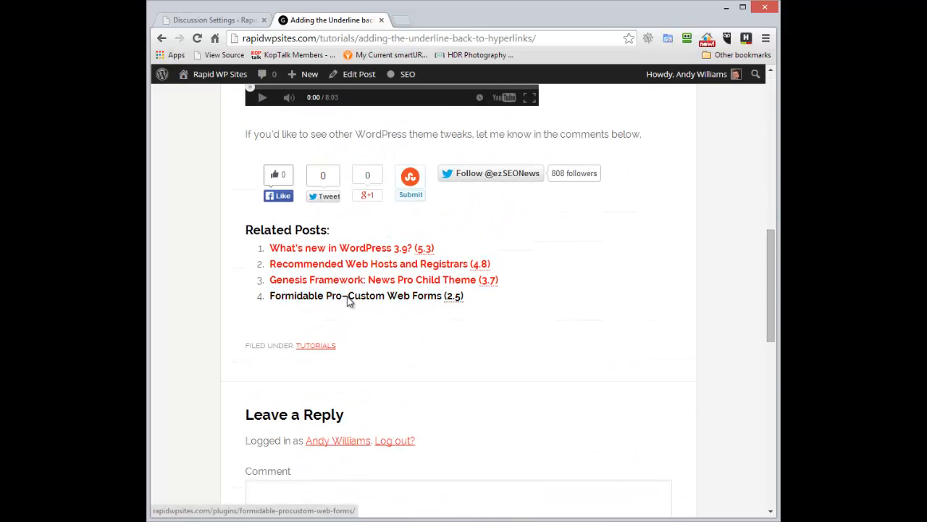
Open the related post "Formidable Pro–Custom Web Forms" and examine the sharing buttons above and below its content.
left_click(348, 297)
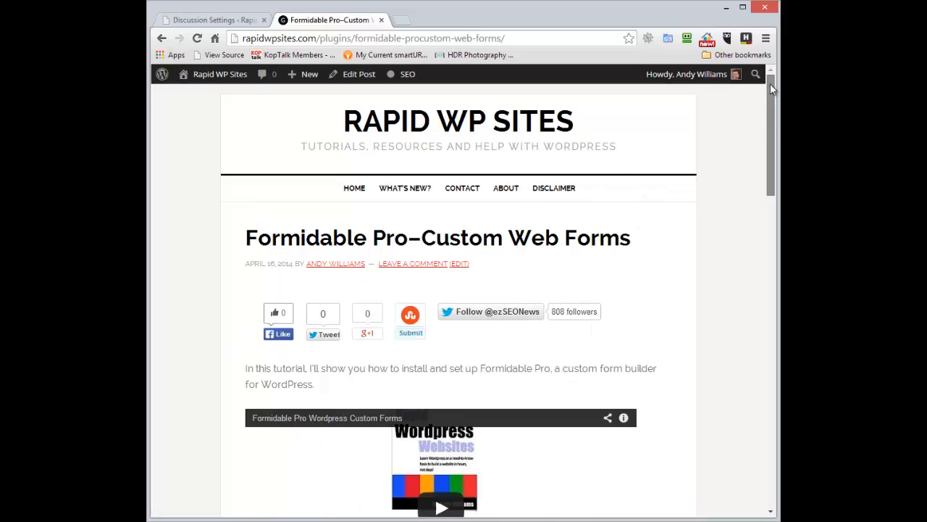
left_click_drag(770, 85, 753, 203)
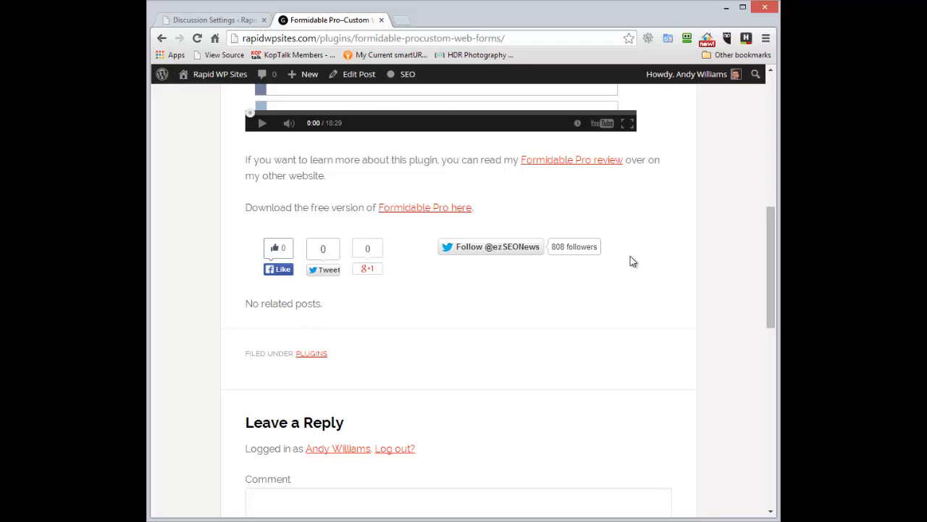
left_click_drag(771, 279, 776, 125)
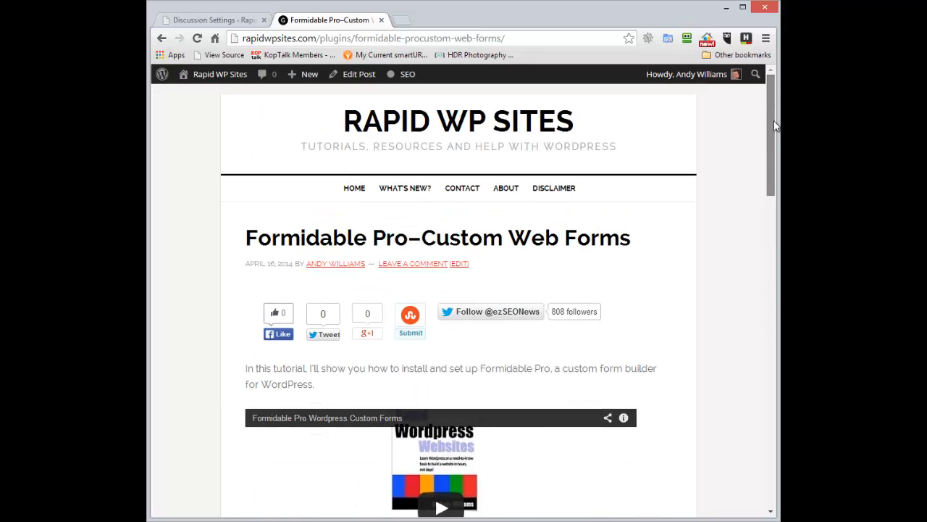